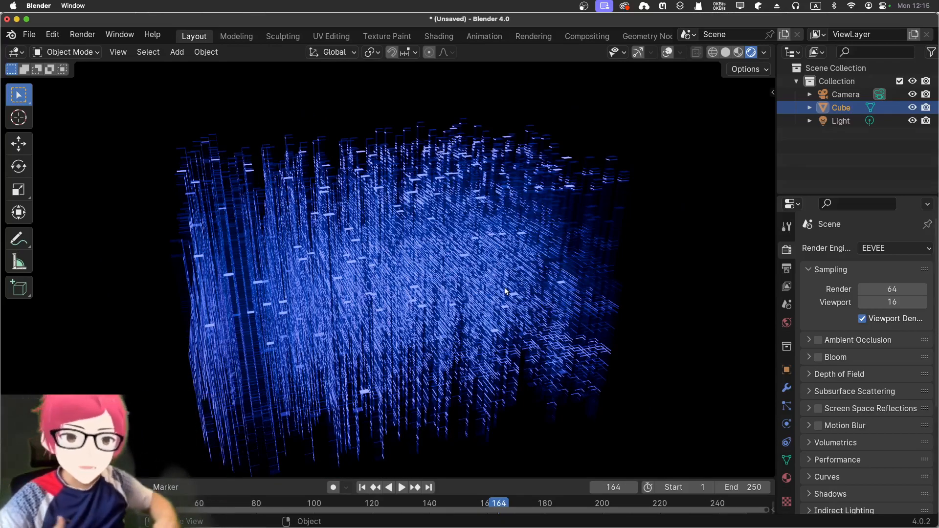
Switch the viewport to solid shading and examine the field of bars from several angles.
click(726, 52)
middle_drag(413, 266, 474, 278)
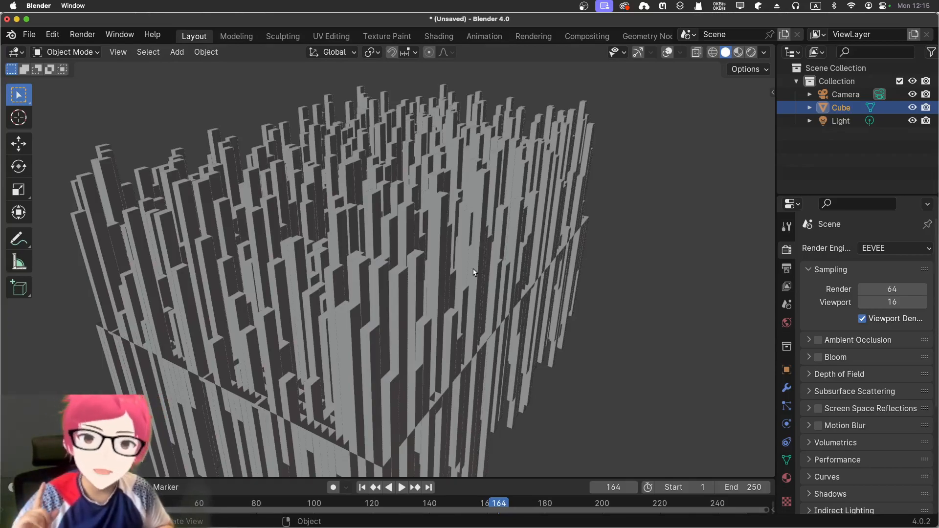
click(607, 331)
middle_drag(582, 347, 597, 348)
middle_drag(465, 347, 492, 341)
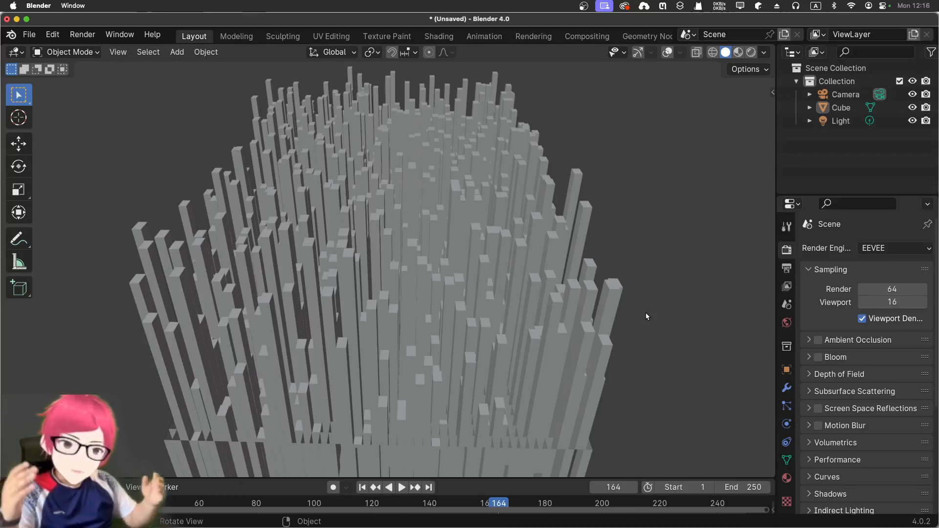
middle_drag(651, 309, 624, 319)
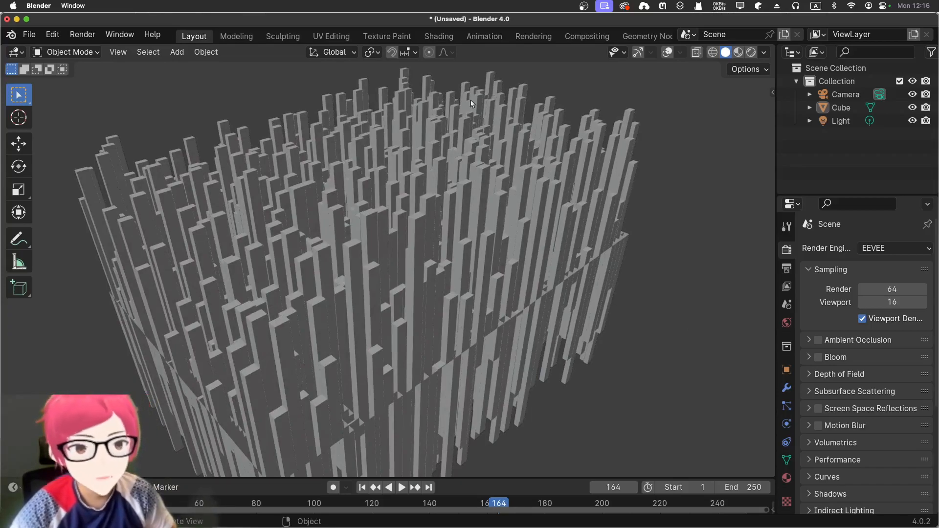
Delete the cube object and turn on the viewport overlays and gizmos.
click(522, 197)
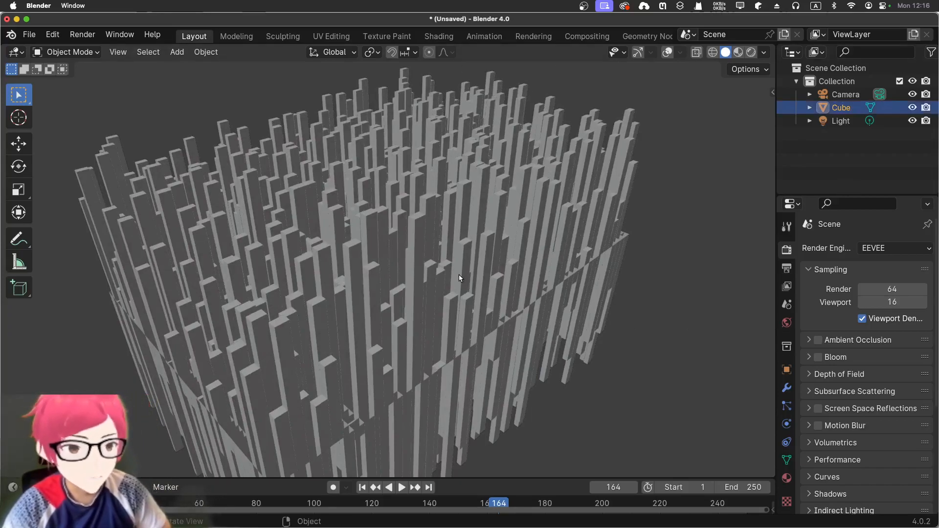
key(x)
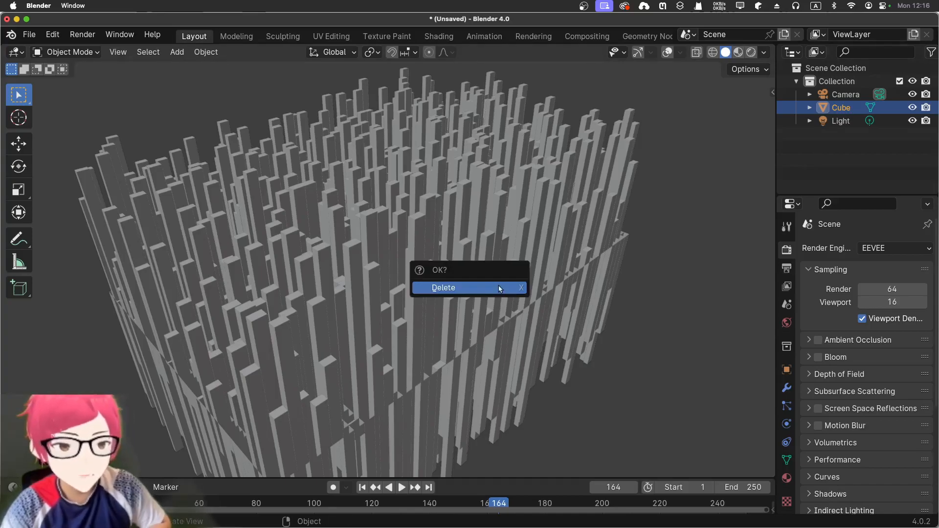
click(498, 286)
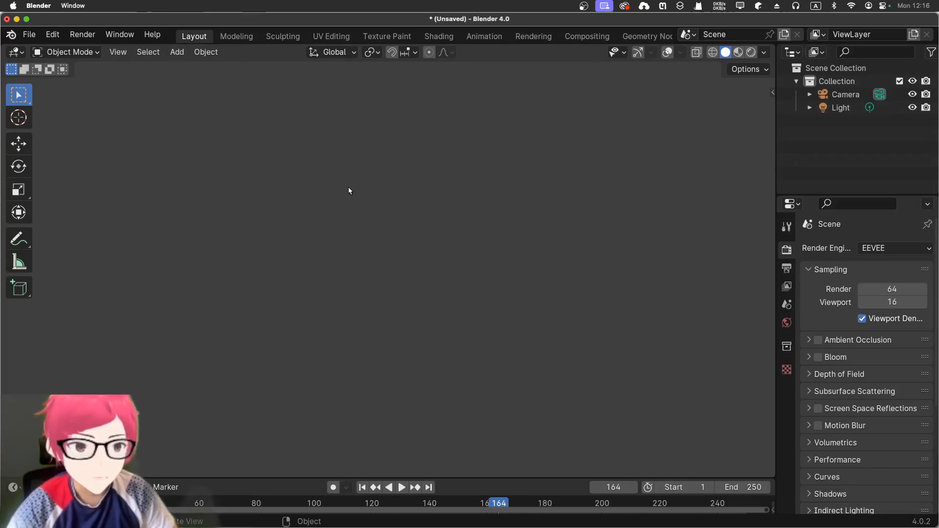
click(667, 53)
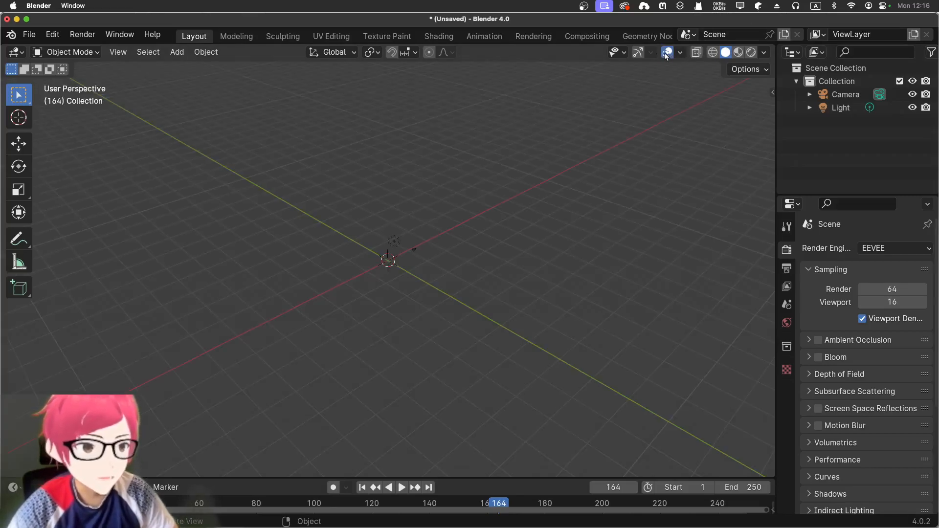
click(637, 54)
Add a plane mesh at the world origin of the empty scene.
key(shift+a)
mouse_move(386, 243)
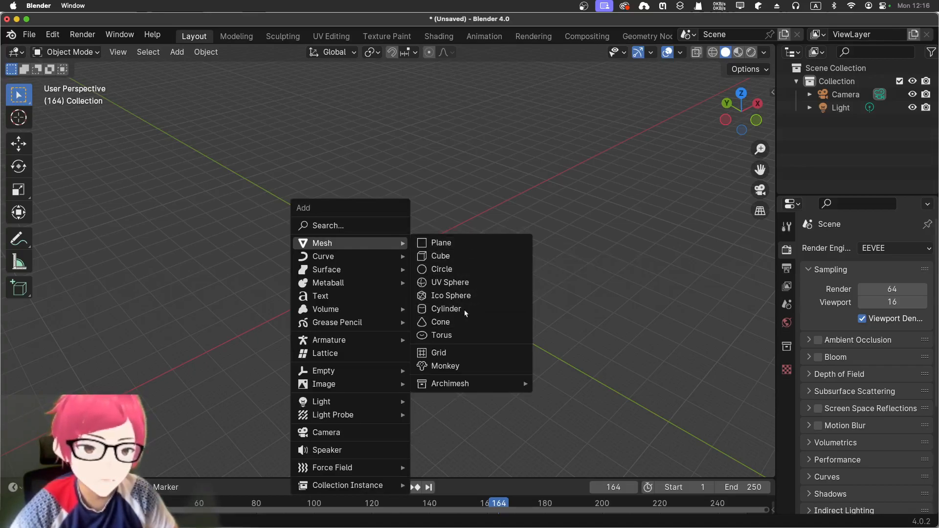
click(453, 246)
scroll(392, 237, up, 18)
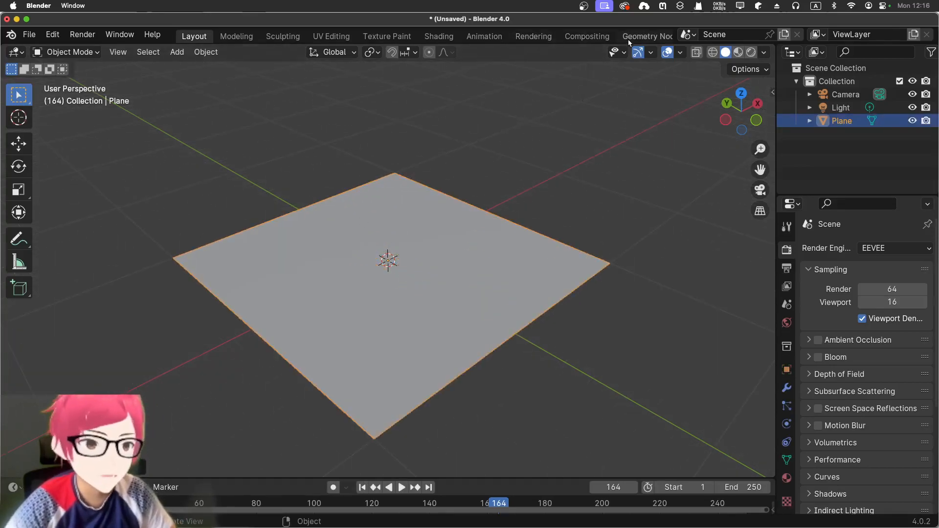
Create a new geometry node tree for the plane in the Geometry Nodes workspace and show the plane's modifier settings.
click(645, 36)
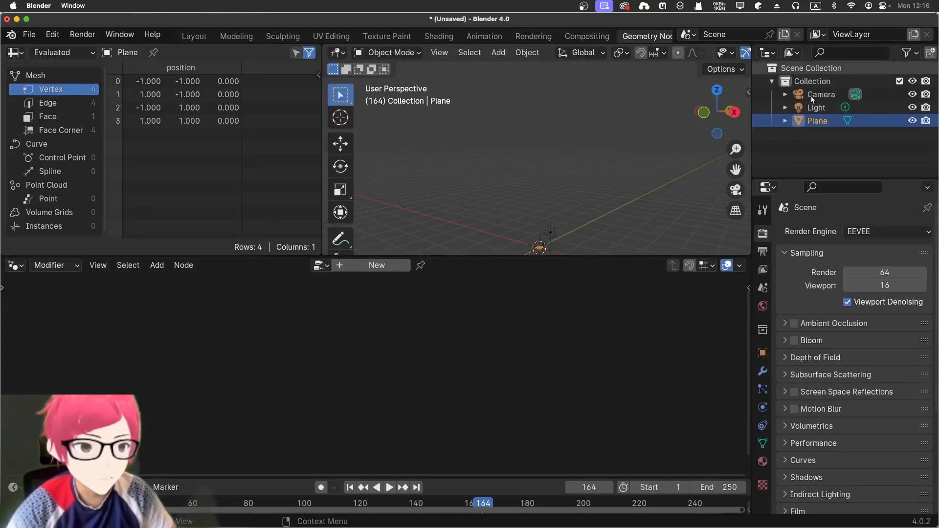
click(377, 265)
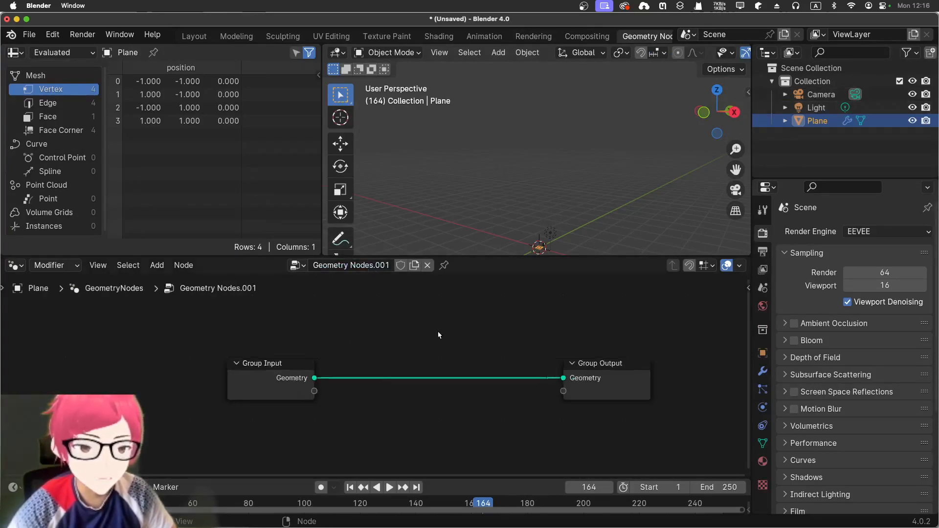
scroll(323, 316, up, 1)
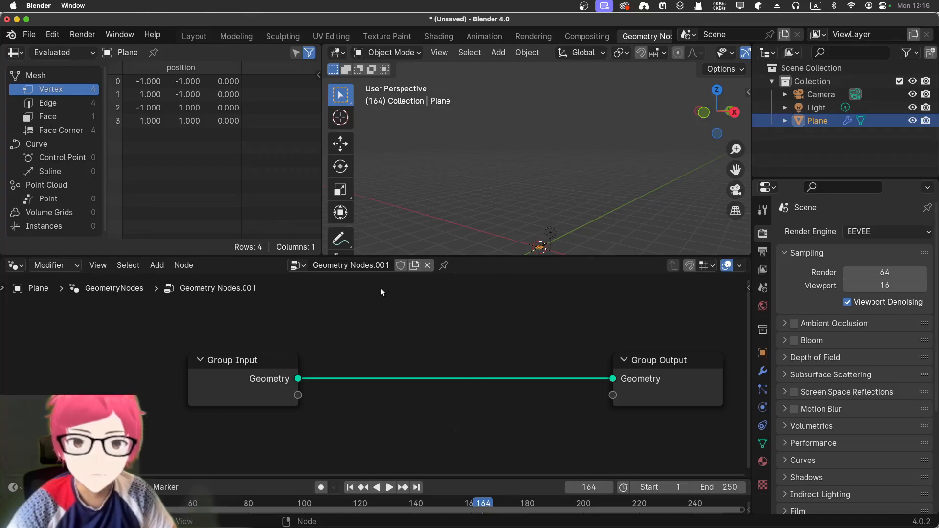
click(244, 372)
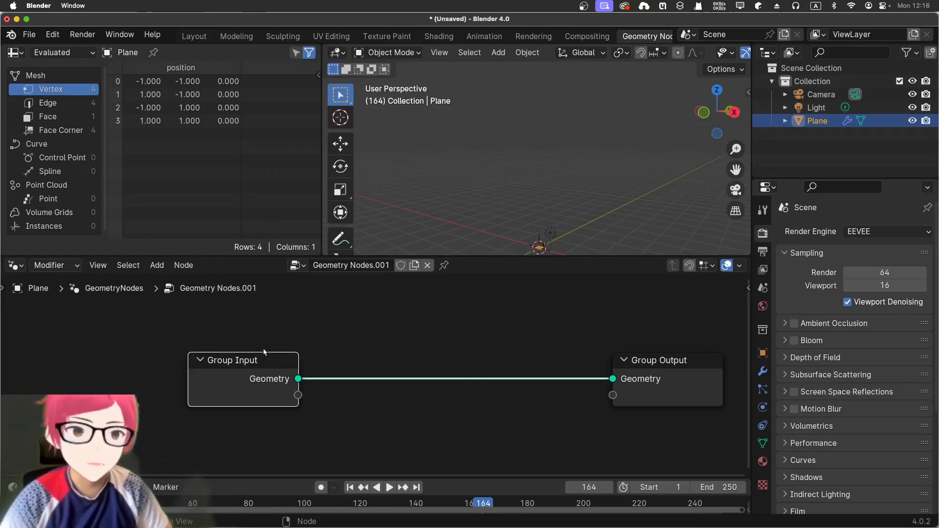
click(764, 372)
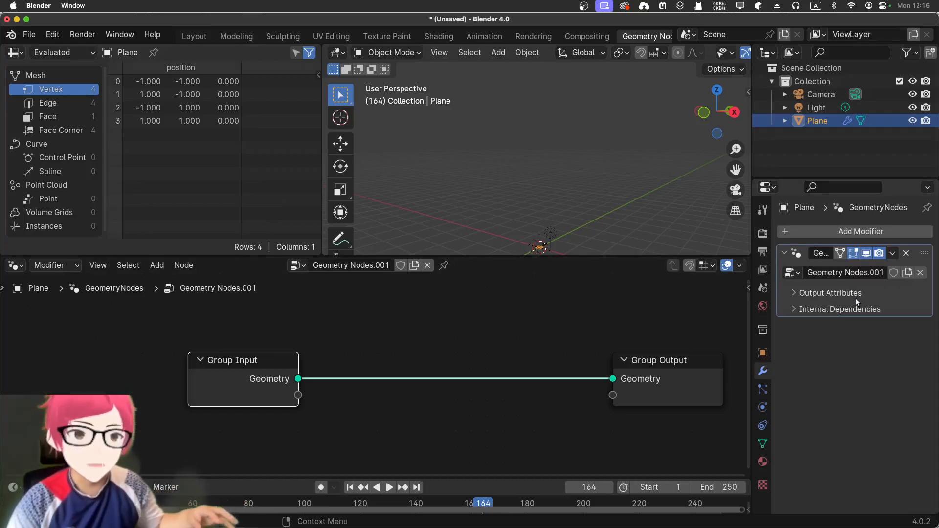
Insert a Grid mesh primitive node on the link into Group Output.
click(440, 349)
key(shift+a)
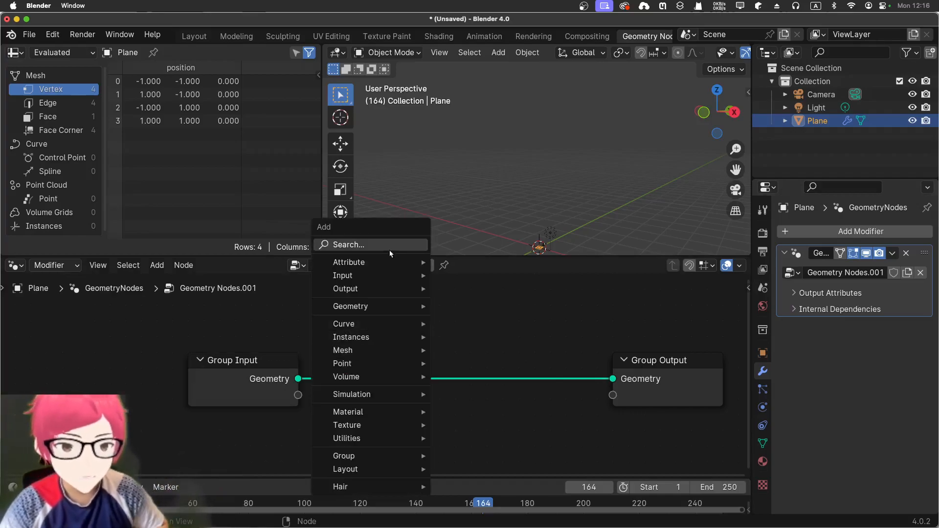
mouse_move(372, 353)
mouse_move(502, 410)
click(581, 447)
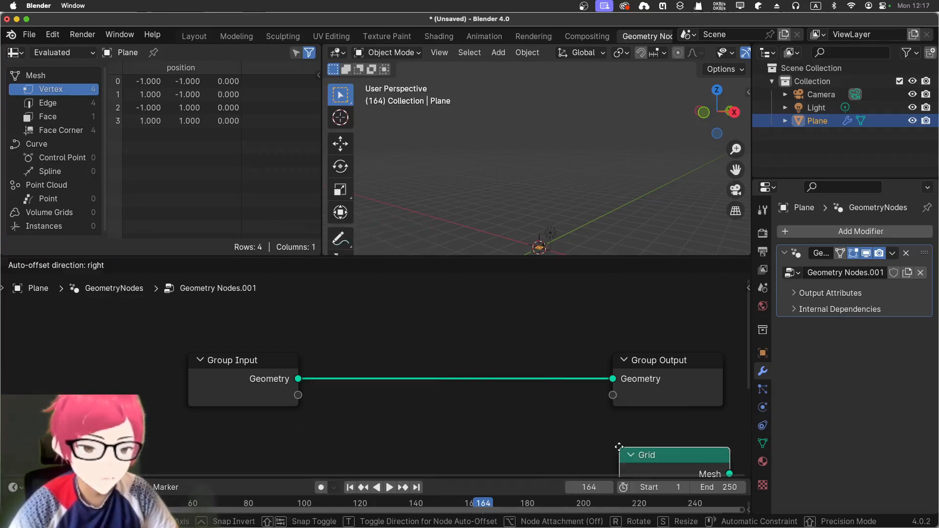
click(361, 329)
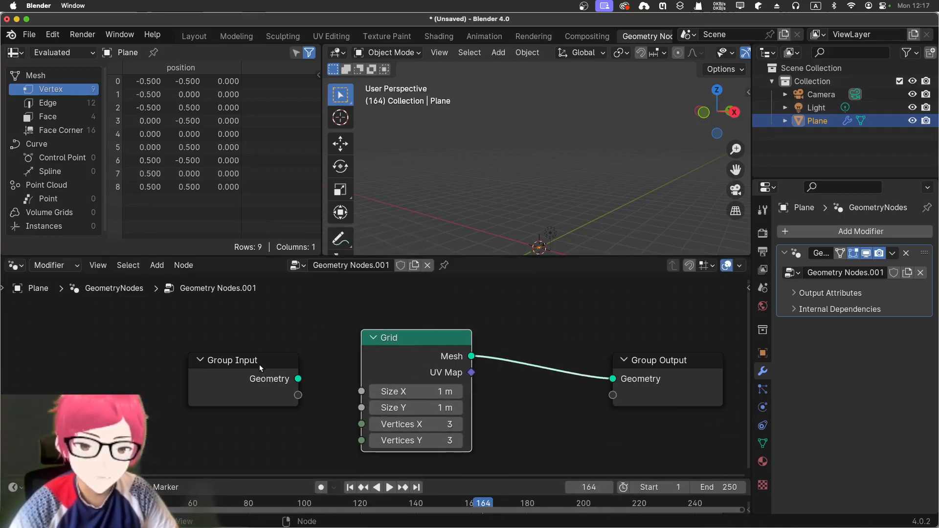
Delete the Group Input node, shift the Grid node away from Group Output, and frame the plane in the 3D viewport.
drag(261, 367, 162, 349)
key(x)
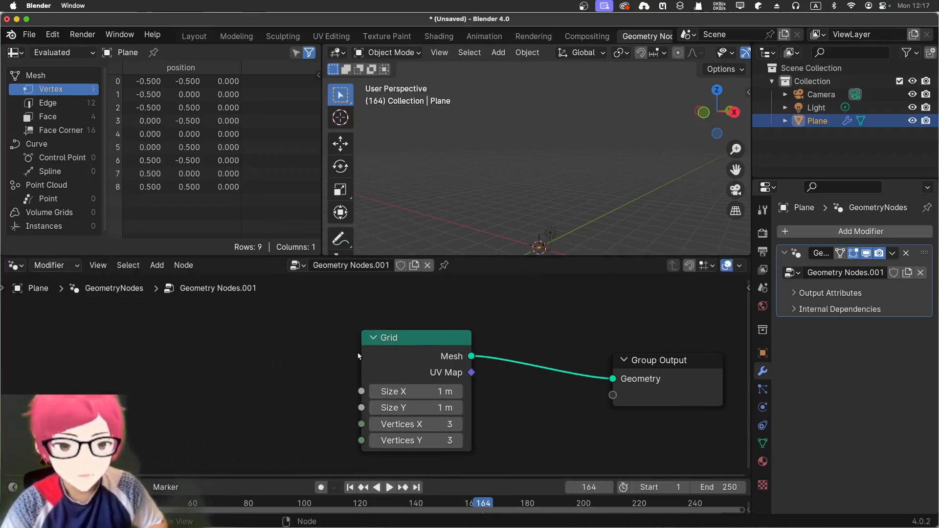
click(391, 339)
drag(390, 339, 342, 341)
key(KP_Decimal)
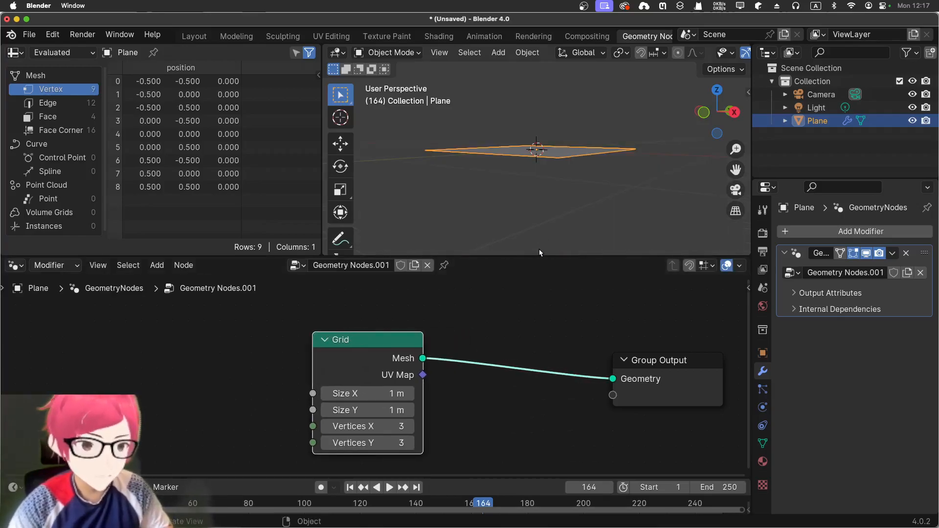
middle_drag(536, 167, 530, 216)
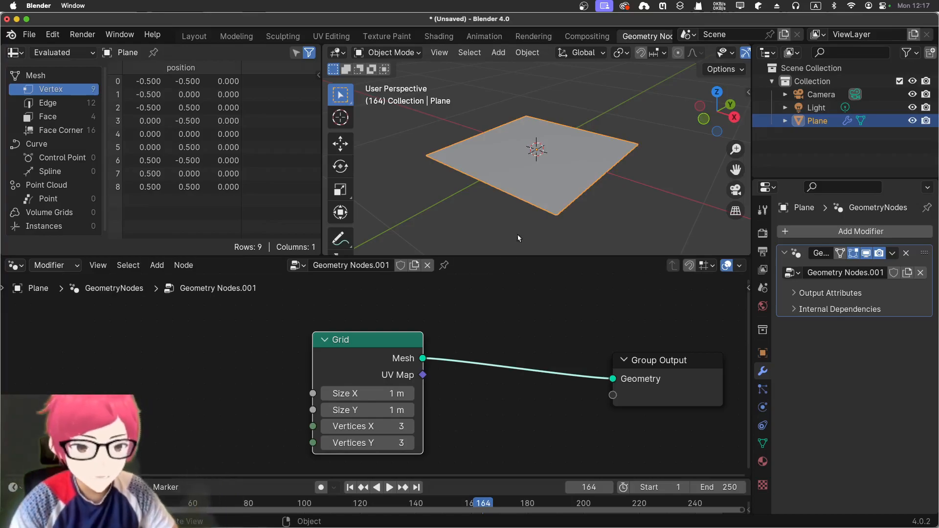
Set the Grid node's Size X and Size Y to 10 m each.
drag(365, 394, 391, 393)
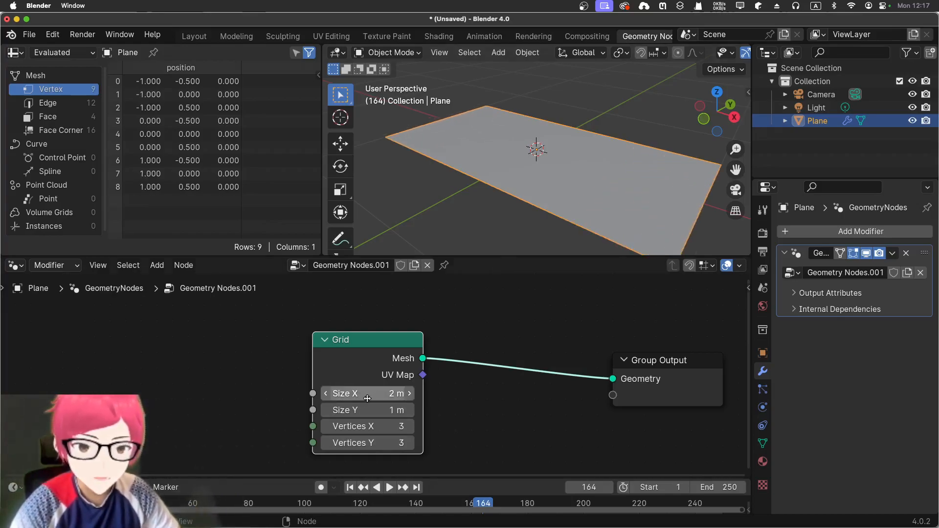
drag(352, 347, 301, 331)
click(320, 383)
text(10)
key(Return)
click(336, 394)
text(10)
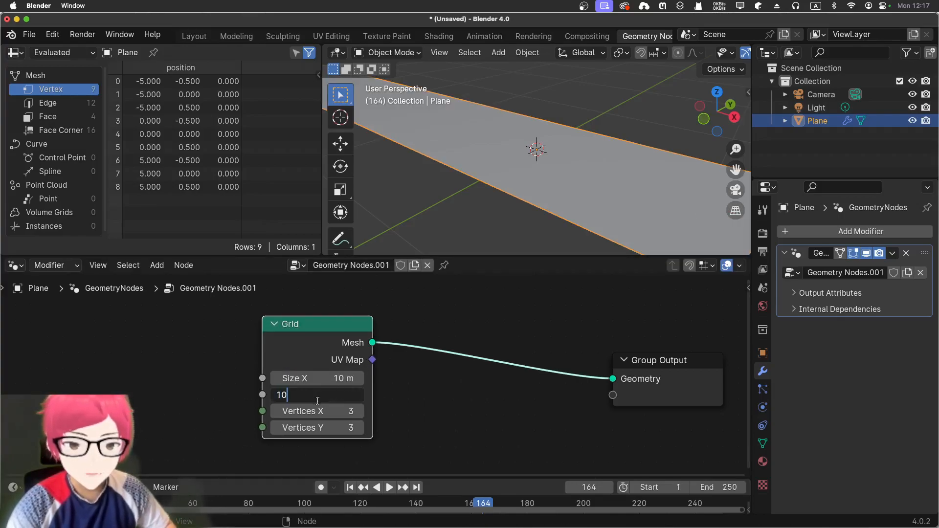
key(Return)
scroll(548, 216, down, 5)
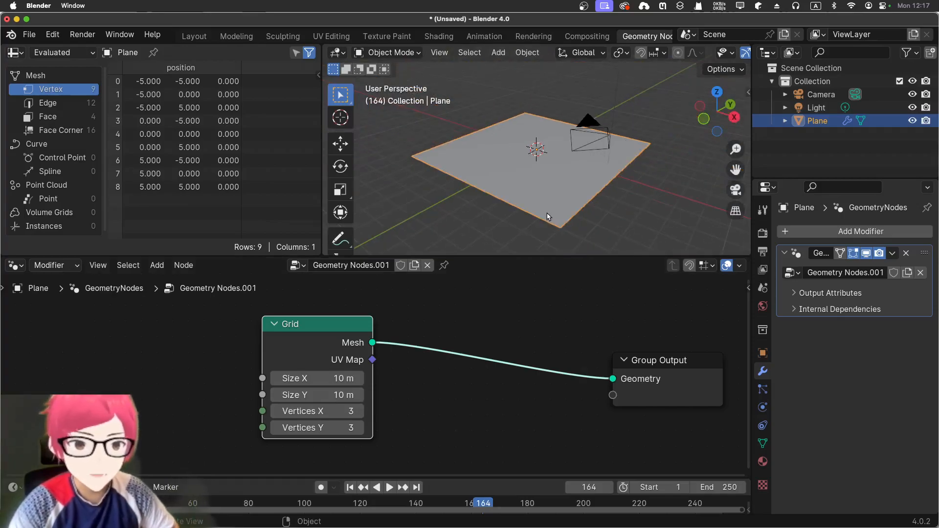
Set the Grid node's Vertices X and Vertices Y to 10 each.
click(320, 411)
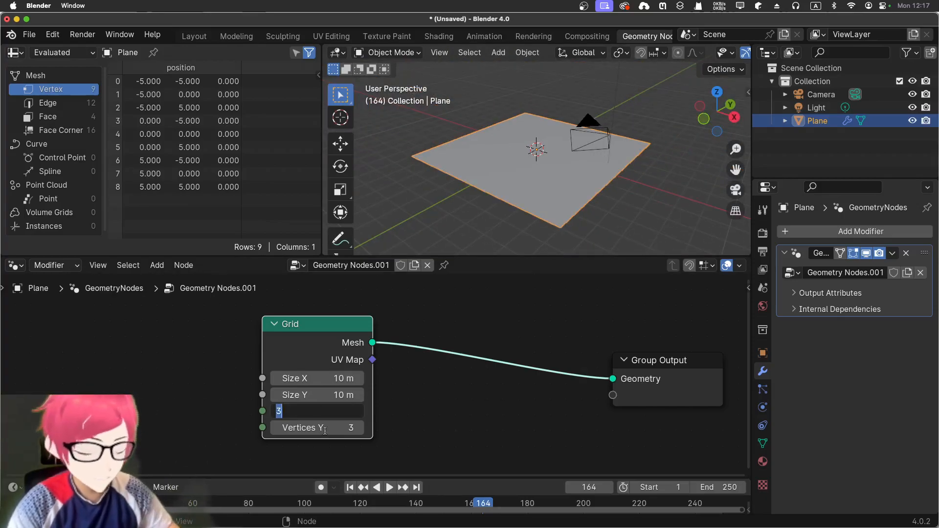
text(10)
key(Return)
click(324, 428)
text(10)
key(Return)
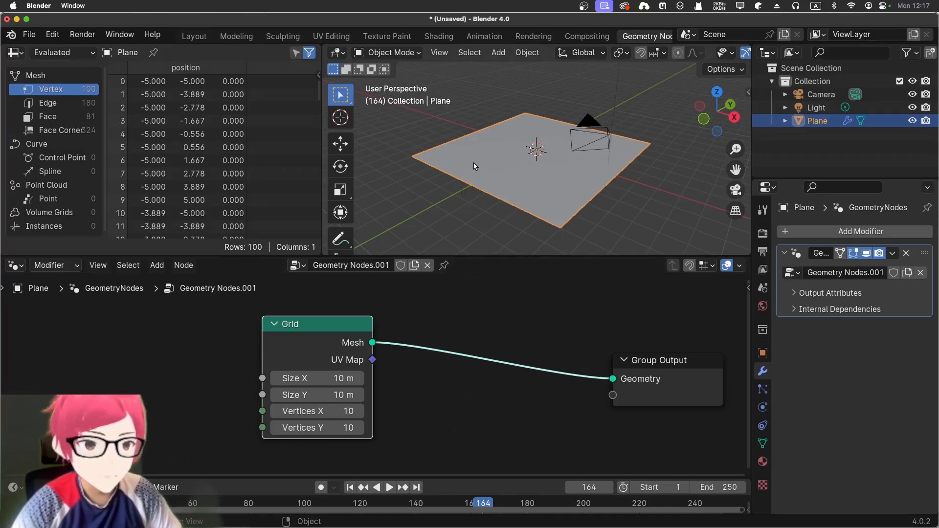
middle_drag(474, 169, 476, 194)
scroll(445, 176, up, 8)
scroll(450, 169, down, 5)
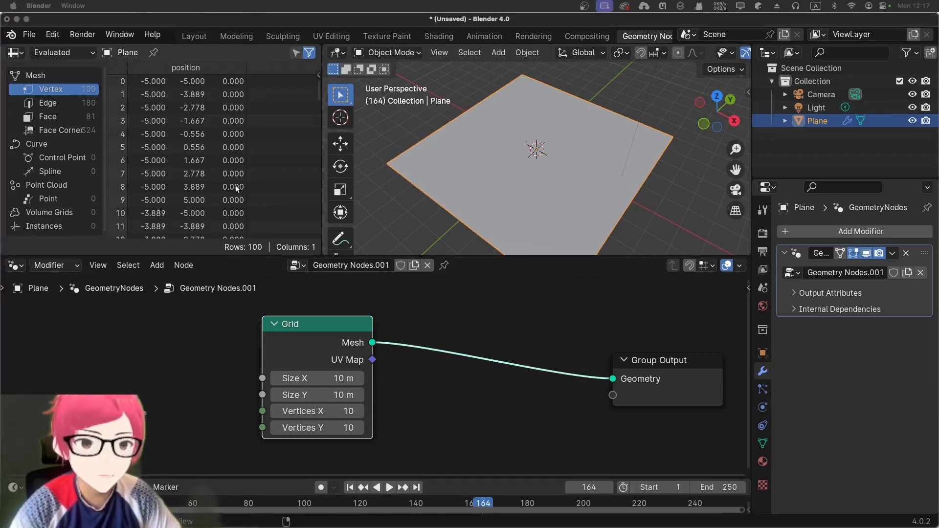
Move the Grid node farther from Group Output and insert an Instance on Points node on the link between them.
drag(343, 335, 221, 318)
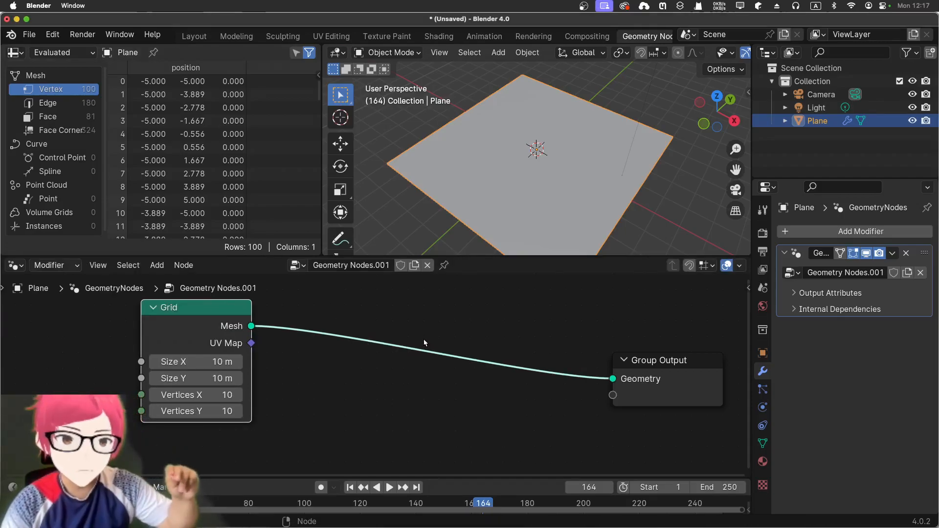
middle_drag(370, 218, 405, 181)
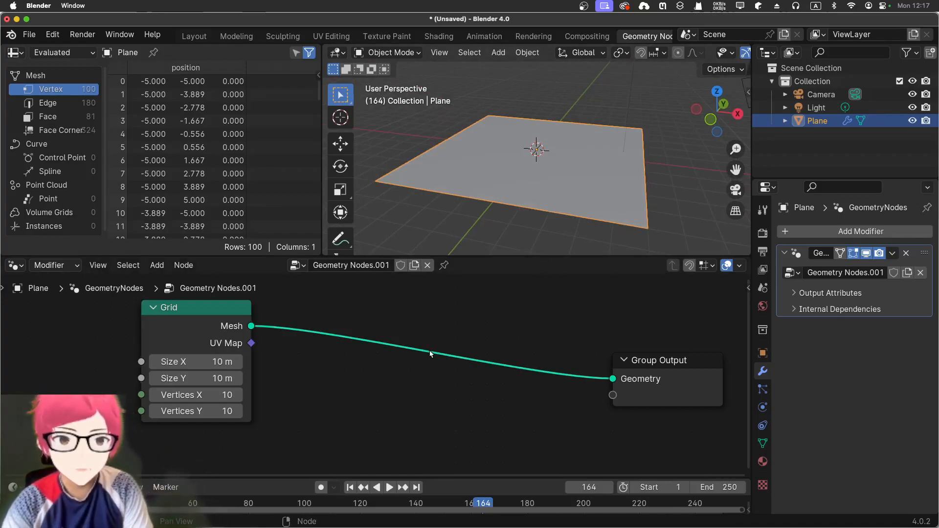
key(shift+a)
click(416, 249)
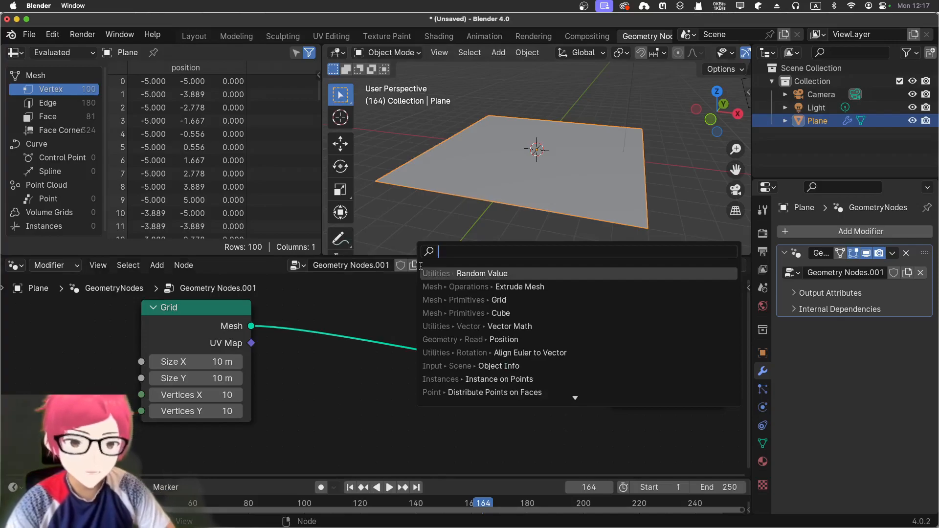
text(instance)
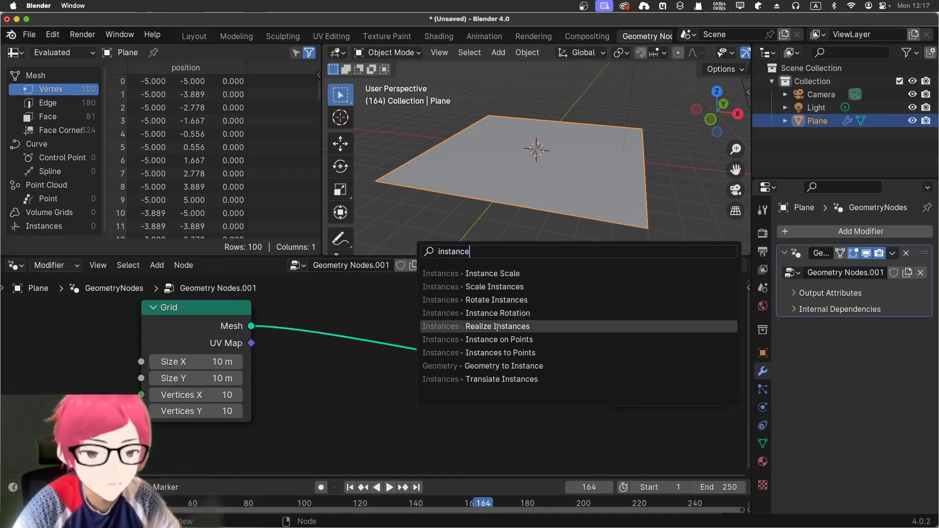
click(561, 340)
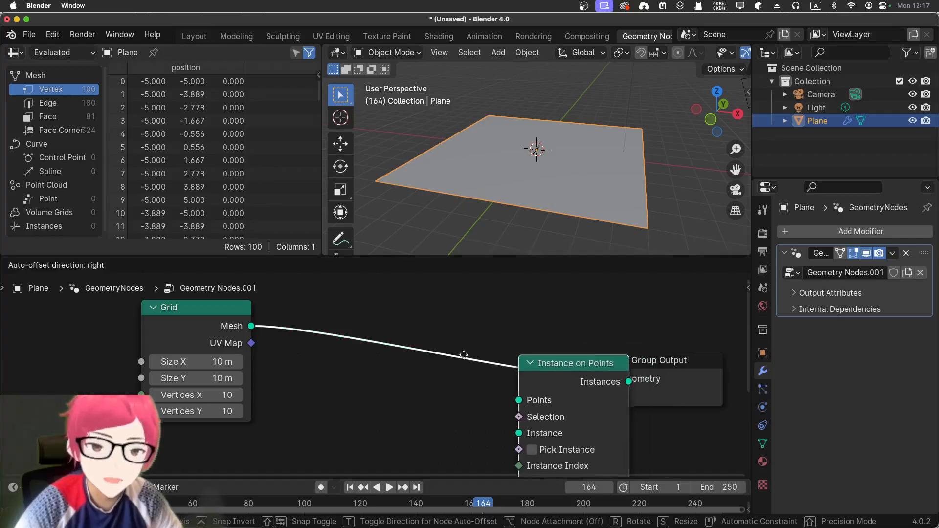
click(364, 315)
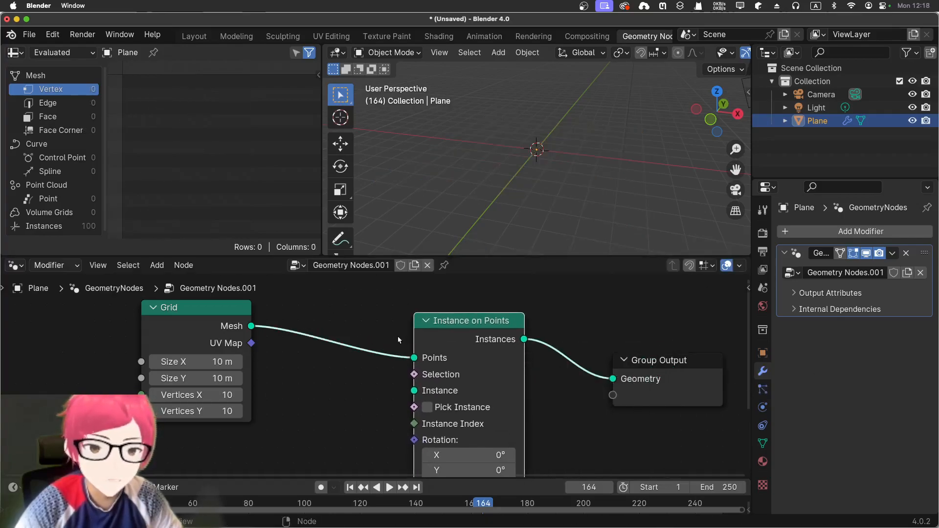
Reposition the Instance on Points node slightly higher between the Grid and Group Output nodes.
drag(489, 318, 476, 312)
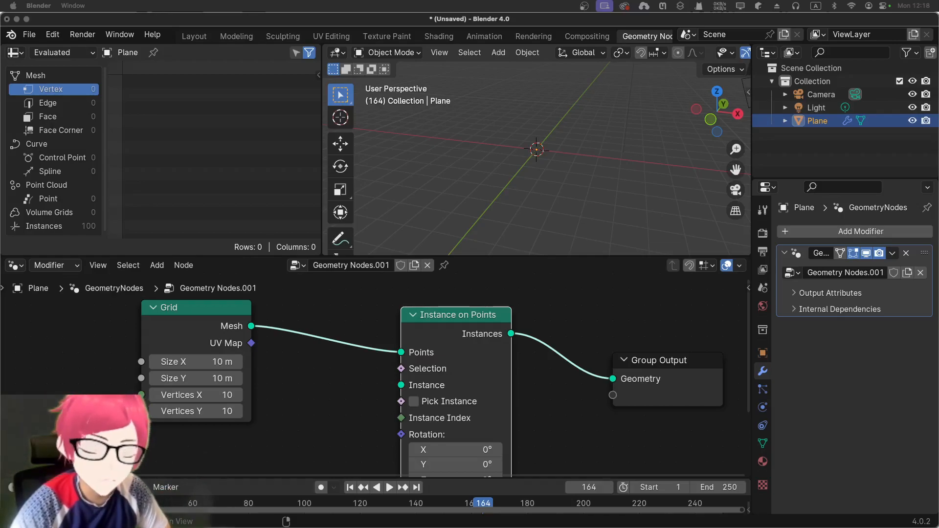
drag(469, 318, 498, 297)
middle_drag(400, 375, 376, 387)
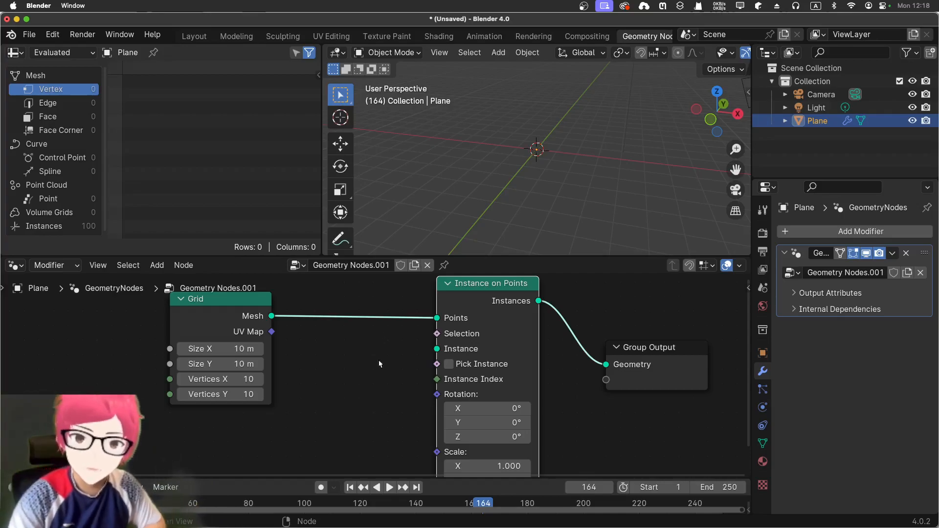
scroll(349, 375, down, 1)
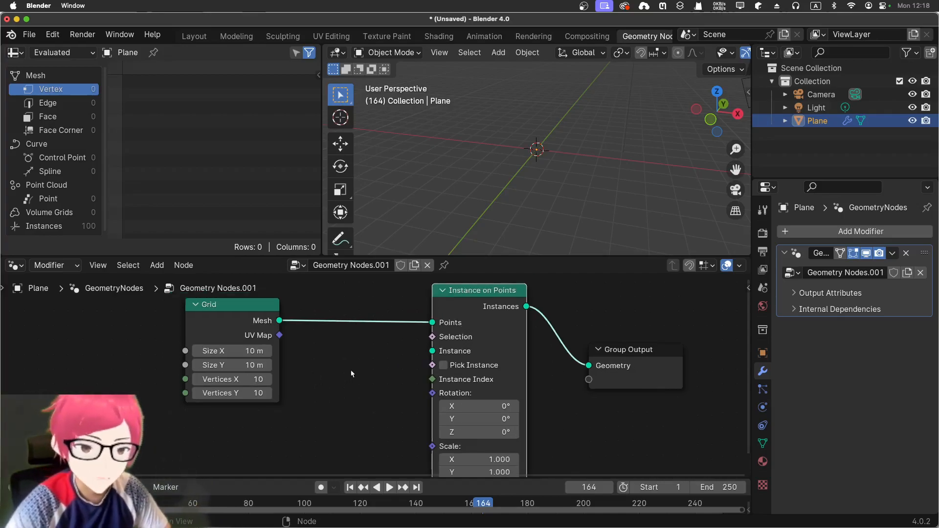
Add a Cube mesh primitive node and connect its Mesh output to the Instance input of Instance on Points.
key(shift+a)
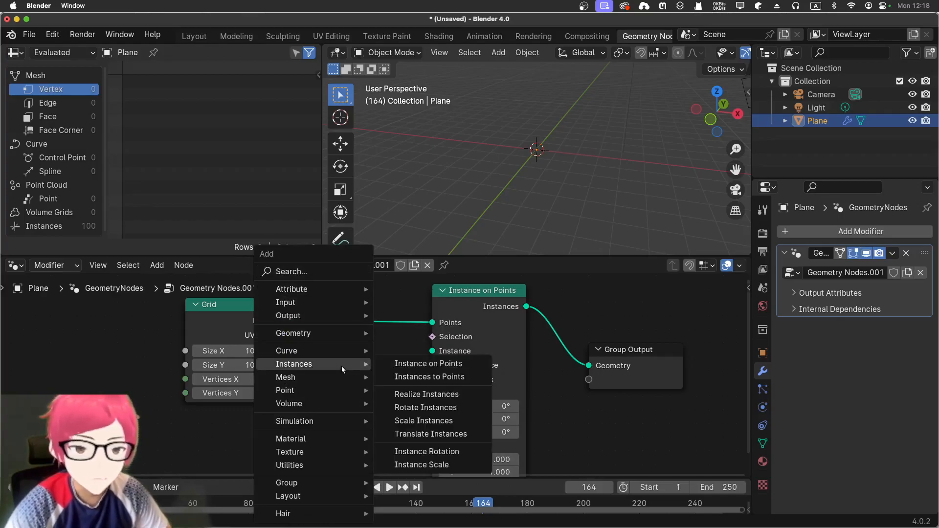
mouse_move(294, 377)
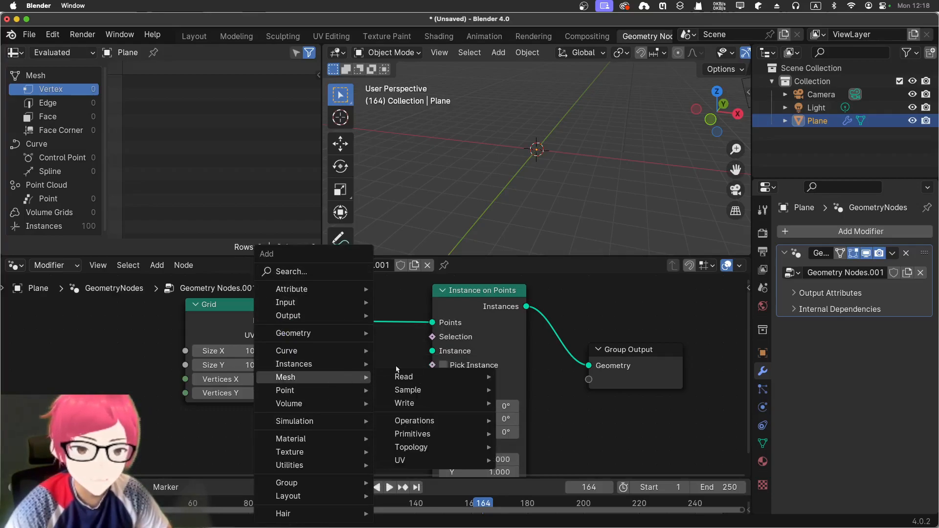
mouse_move(424, 448)
mouse_move(436, 434)
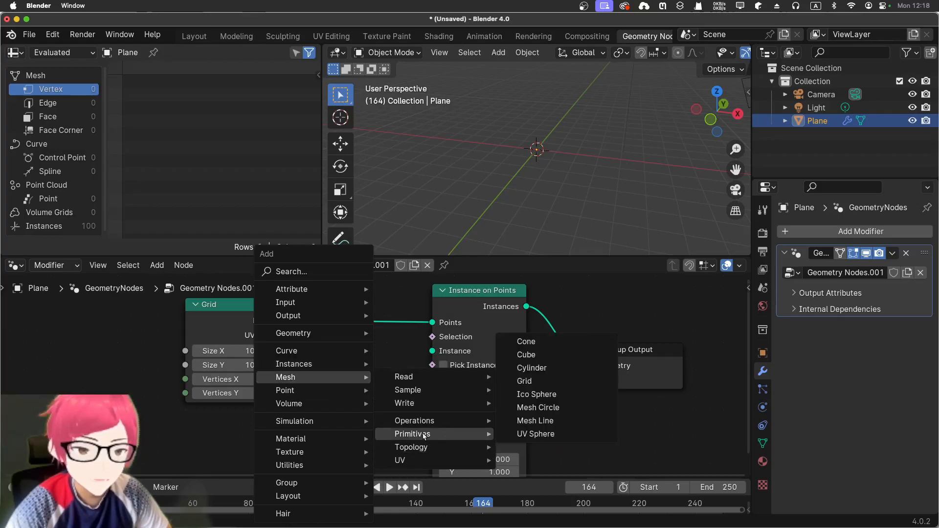
click(568, 349)
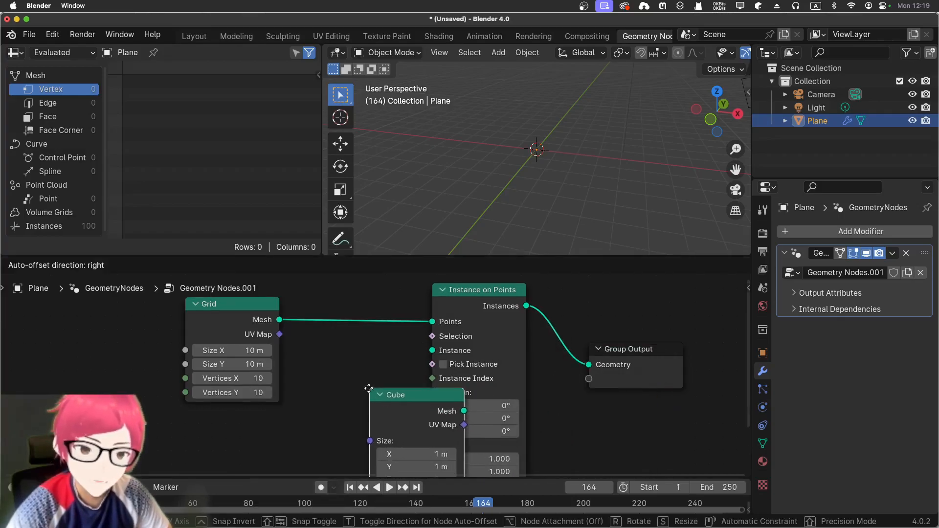
click(348, 366)
scroll(351, 357, down, 3)
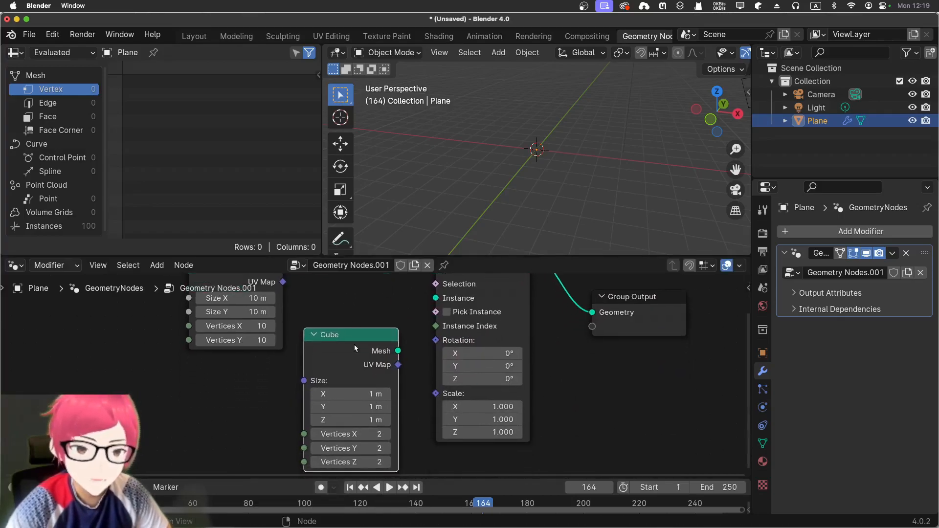
drag(398, 351, 436, 297)
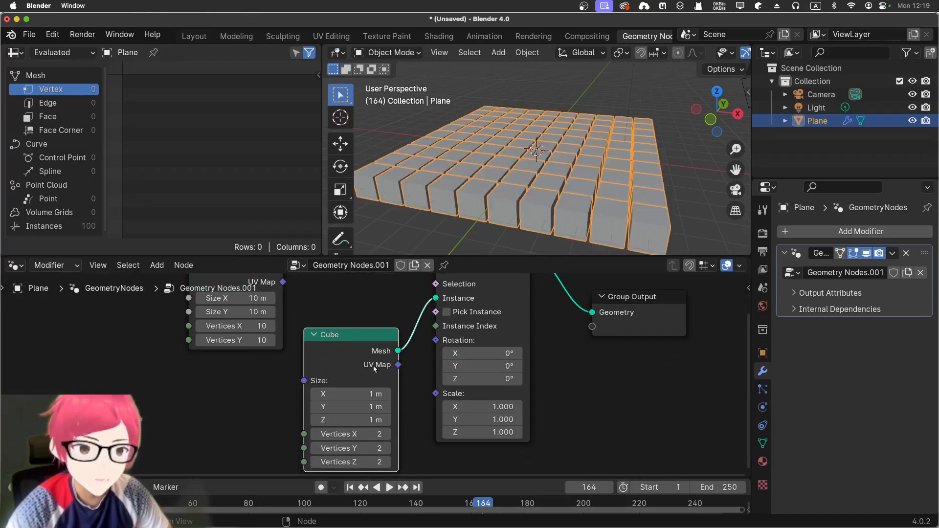
Move the Cube node down and farther away from the Instance on Points node.
drag(323, 350, 318, 355)
click(288, 376)
middle_drag(489, 186, 502, 215)
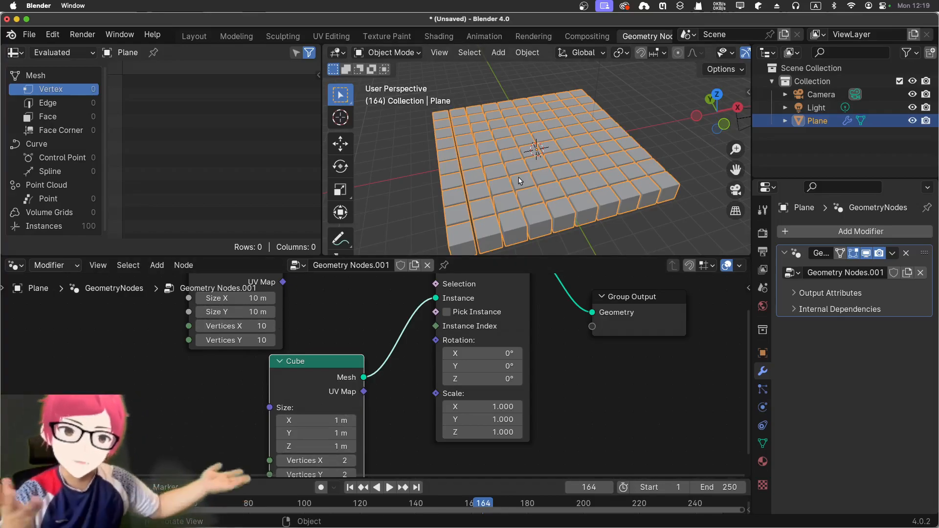
Set the Cube node's size to 0.6 m in X, 0.4 m in Y and 10.7 m in Z.
scroll(375, 401, down, 4)
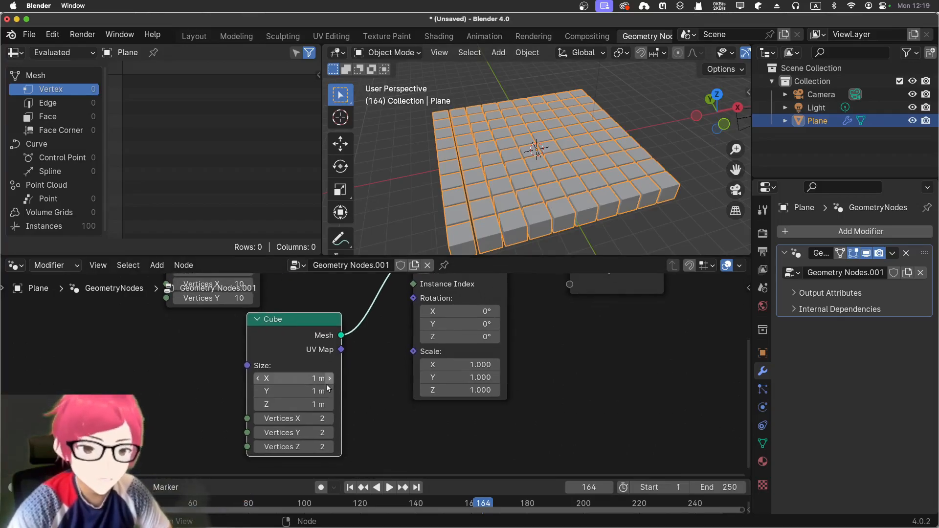
drag(313, 378, 299, 391)
middle_drag(388, 210, 464, 214)
drag(297, 406, 344, 405)
scroll(635, 206, down, 4)
middle_drag(626, 203, 605, 215)
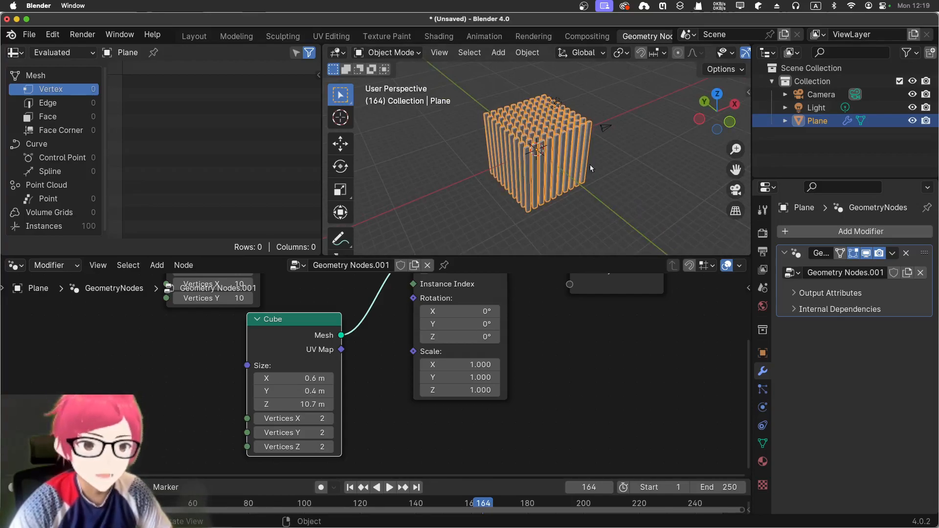
Reduce the Cube node's X size to 0.4 m.
scroll(587, 167, up, 3)
middle_drag(656, 194, 609, 155)
scroll(563, 161, up, 3)
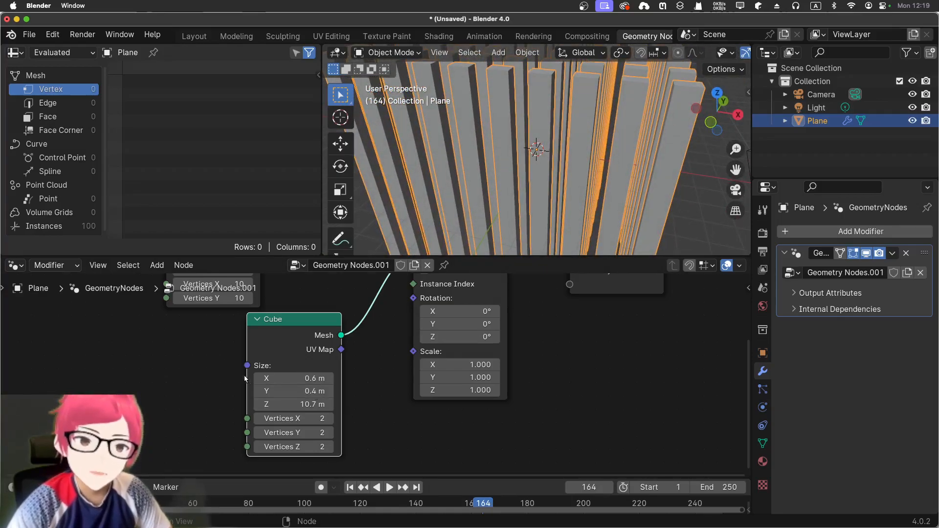
mouse_move(297, 379)
mouse_down()
mouse_move(313, 379)
mouse_move(295, 376)
mouse_up()
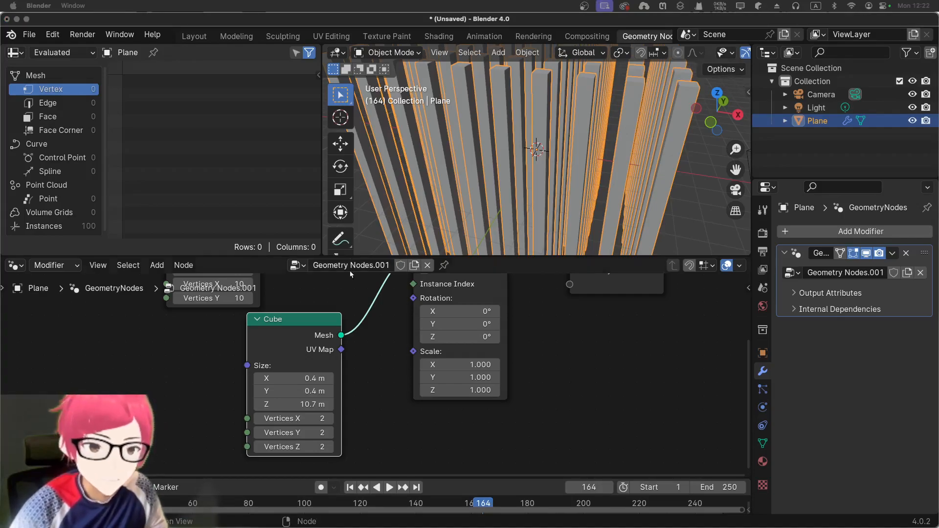
Try a different X scale on the Instance on Points node and reset it to 1.
scroll(553, 323, down, 1)
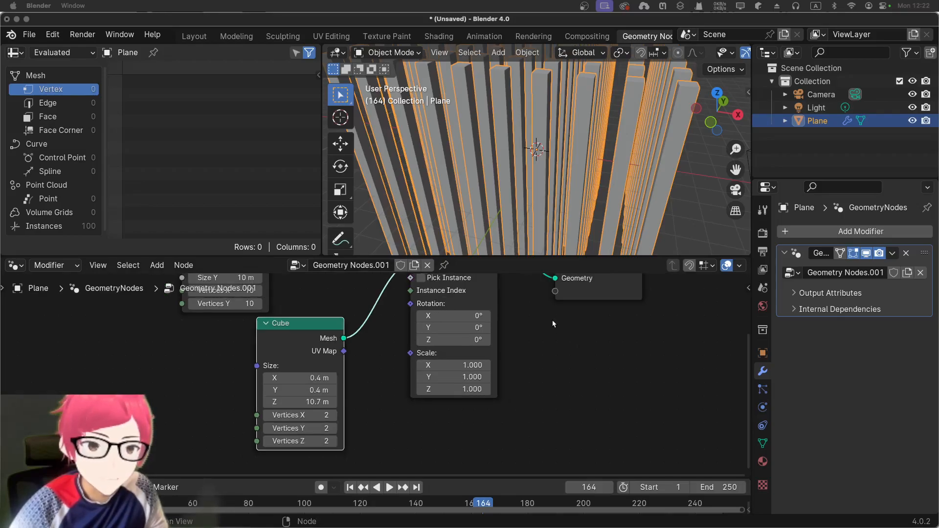
scroll(563, 205, down, 4)
mouse_move(444, 365)
mouse_down()
mouse_move(465, 365)
mouse_move(407, 365)
mouse_move(432, 365)
mouse_up()
click(441, 364)
text(1)
key(Return)
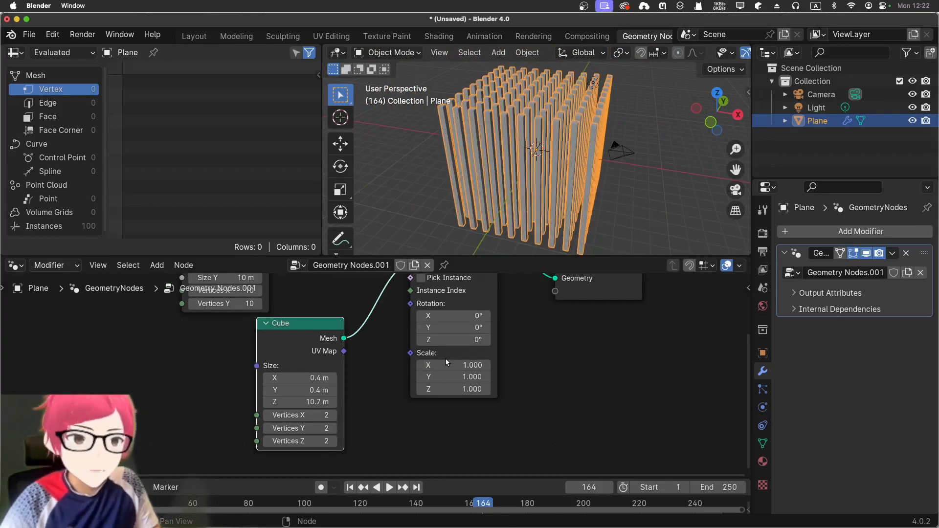
Move the Cube node aside, add a Random Value node and connect its Value output to the Scale input of Instance on Points.
drag(320, 327, 231, 331)
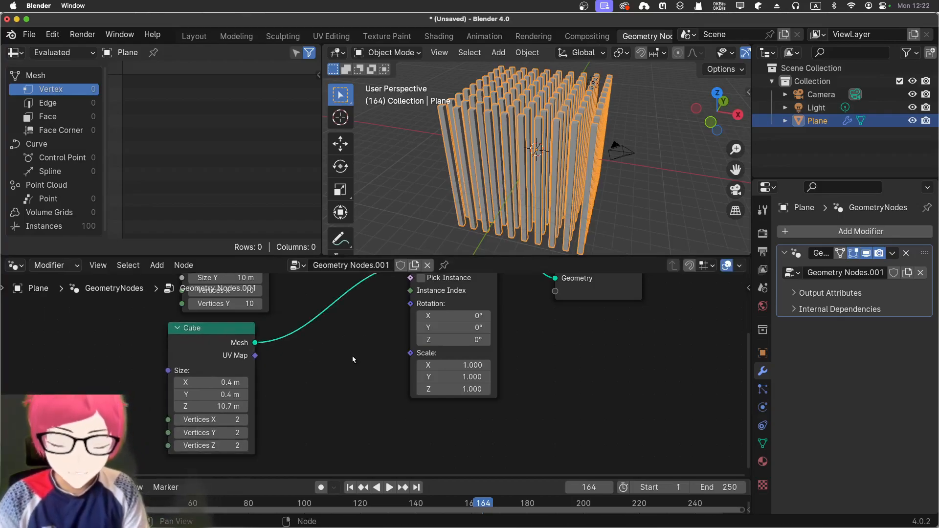
key(shift+a)
click(325, 253)
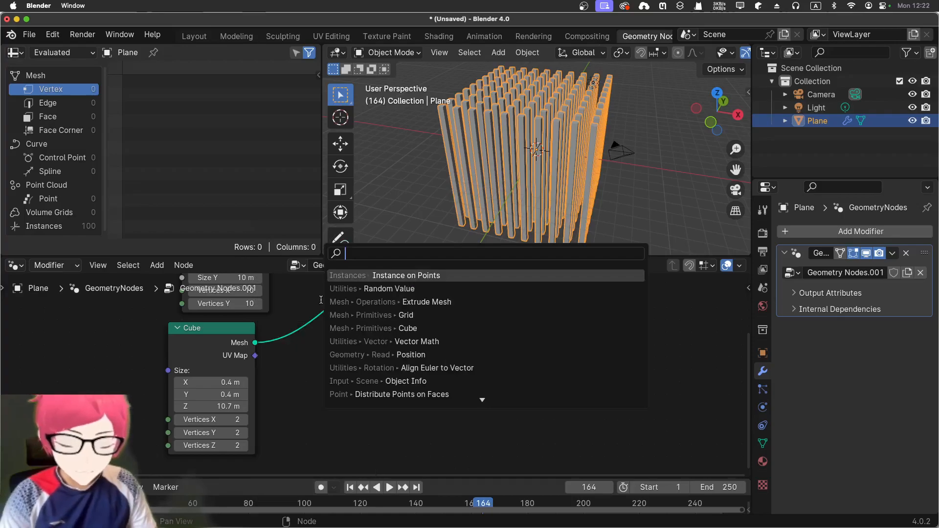
text(random)
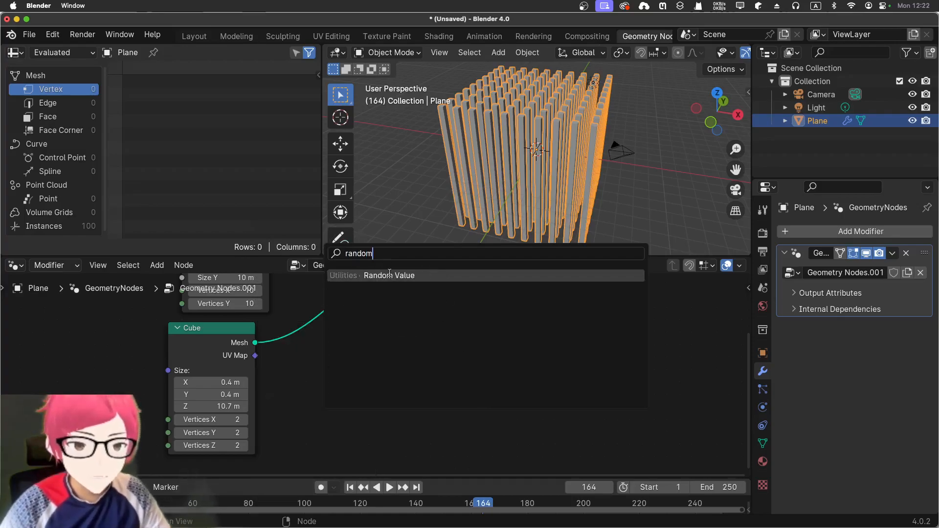
click(389, 275)
click(304, 356)
drag(389, 373, 409, 359)
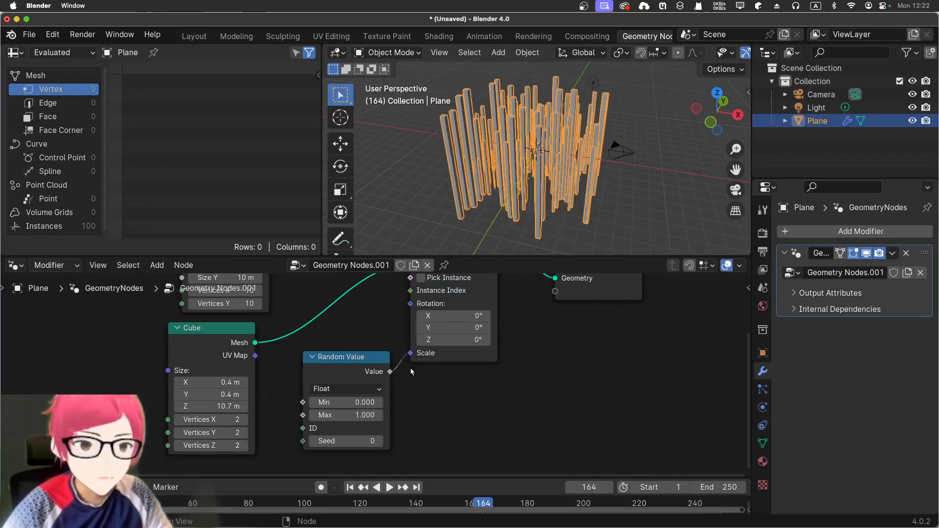
Set the Random Value node's Min to 0.5 and Max to 2.
middle_drag(470, 193, 465, 254)
key(KP_1)
shift+middle_drag(465, 50, 465, 52)
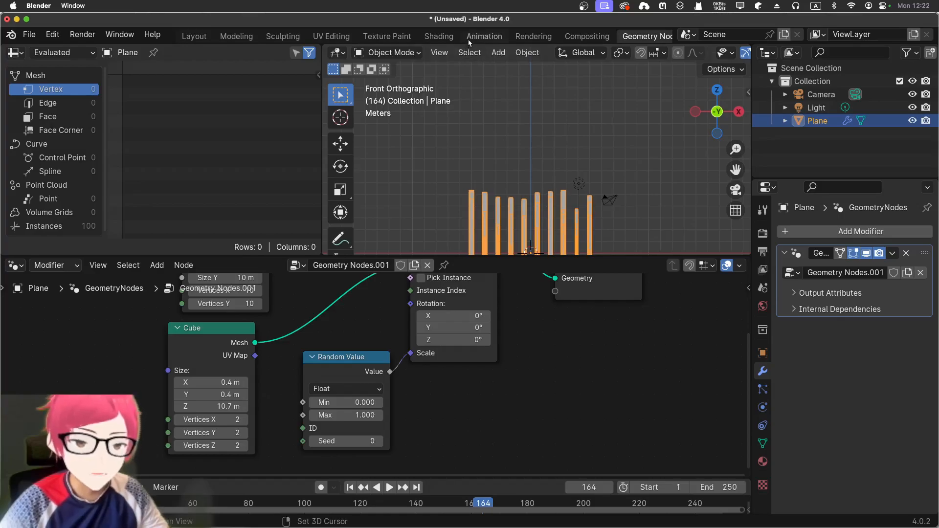
middle_drag(489, 149, 518, 162)
mouse_move(342, 402)
mouse_down()
mouse_move(372, 402)
mouse_move(354, 402)
mouse_up()
click(344, 403)
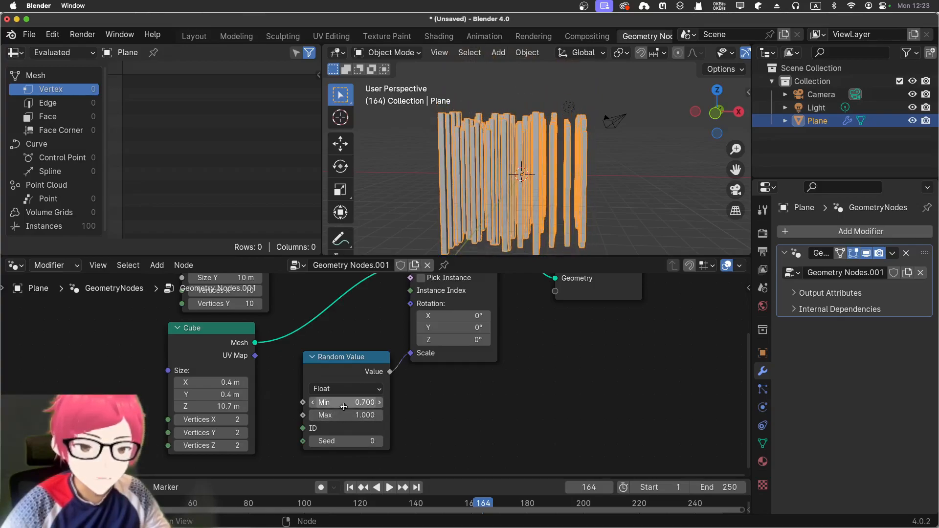
text(0.5)
key(Return)
click(346, 415)
text(2)
key(Return)
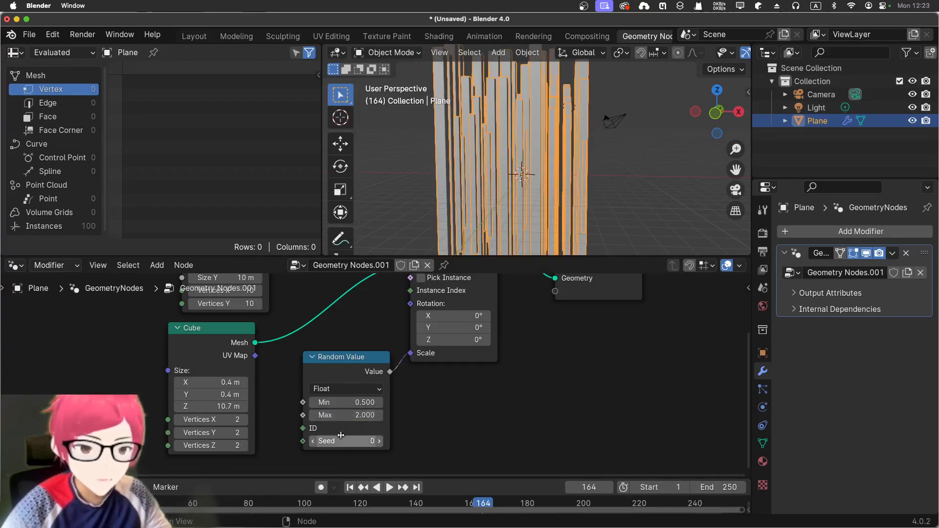
Set the Random Value node's Seed to 26 and deselect the bars in the viewport.
drag(340, 441, 363, 440)
middle_drag(392, 151, 633, 168)
click(617, 177)
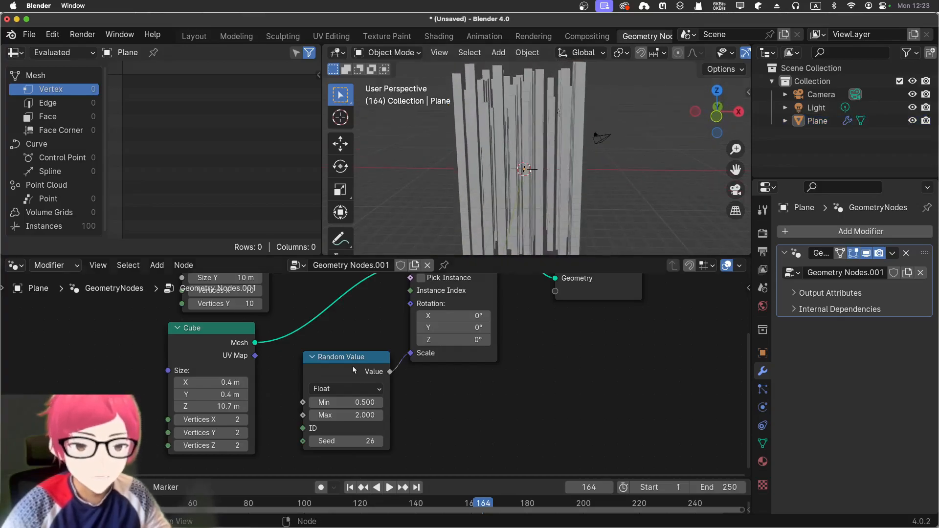
Lower the Random Value node's Min to -0.4.
scroll(372, 353, up, 5)
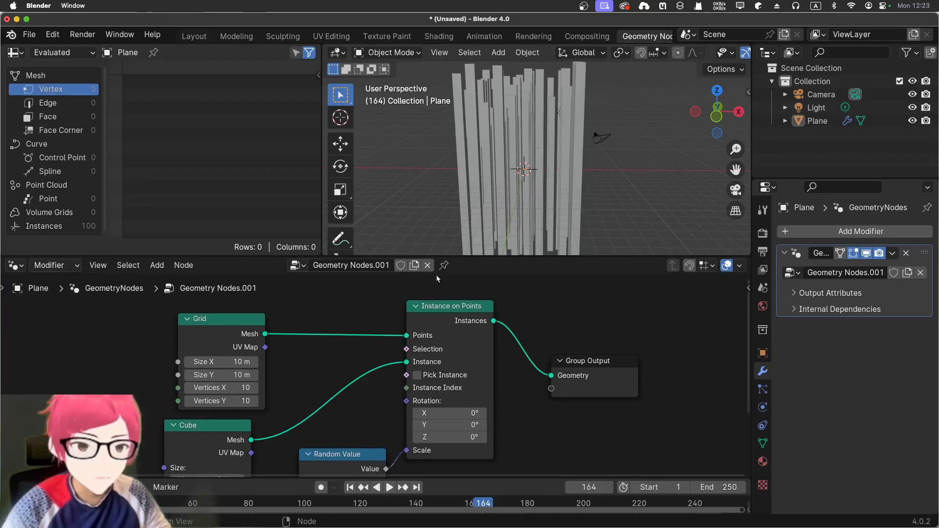
middle_drag(382, 196, 443, 220)
scroll(345, 427, down, 6)
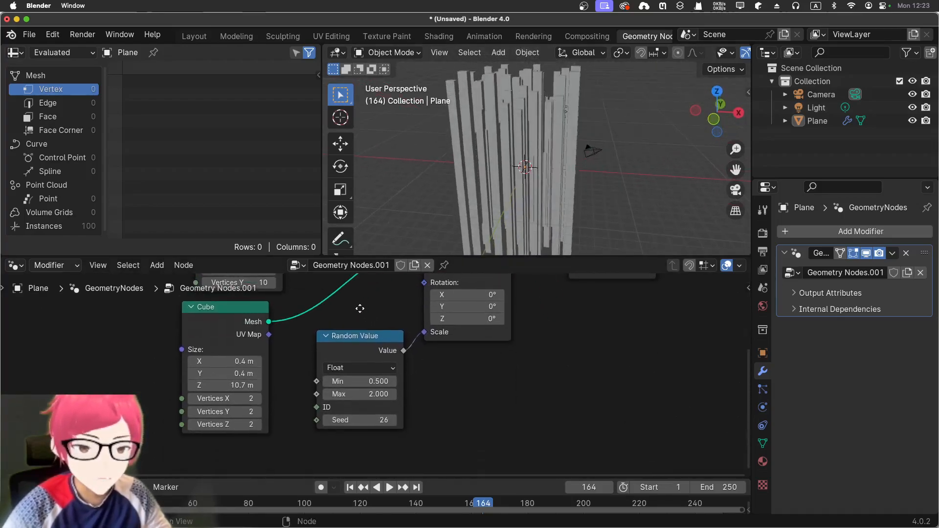
drag(359, 384, 355, 384)
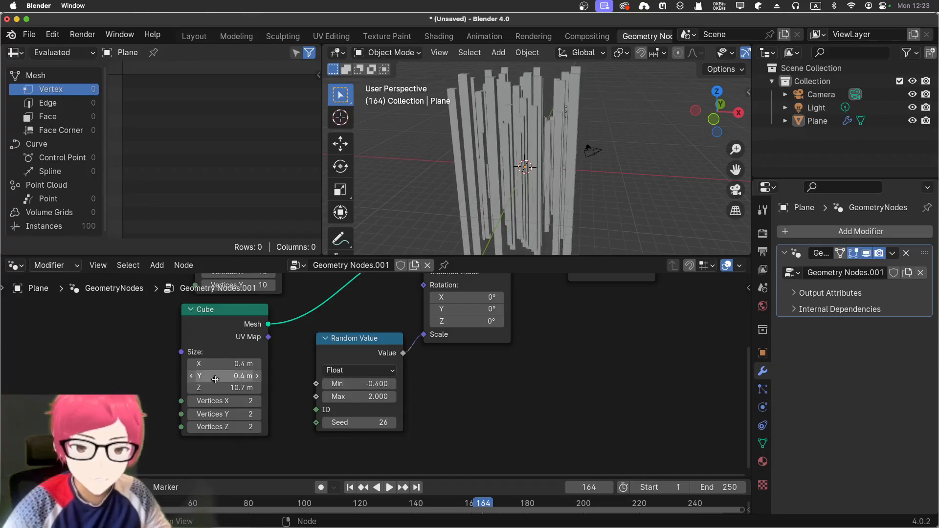
Reduce the Cube node's X size to 0.3 m.
drag(222, 364, 220, 365)
scroll(532, 115, up, 3)
middle_drag(532, 115, 494, 171)
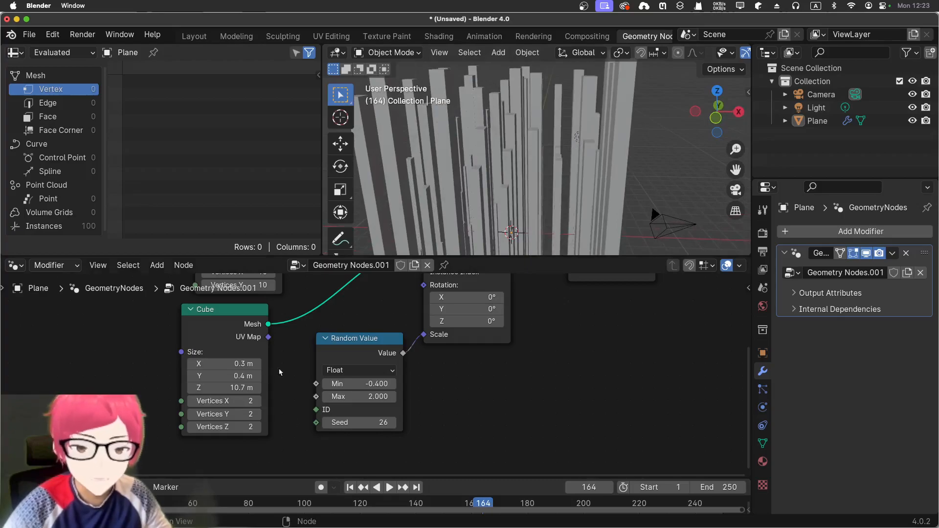
Increase the Grid node's Size X to 18.3 m to spread the bars apart.
shift+scroll(292, 373, up, 5)
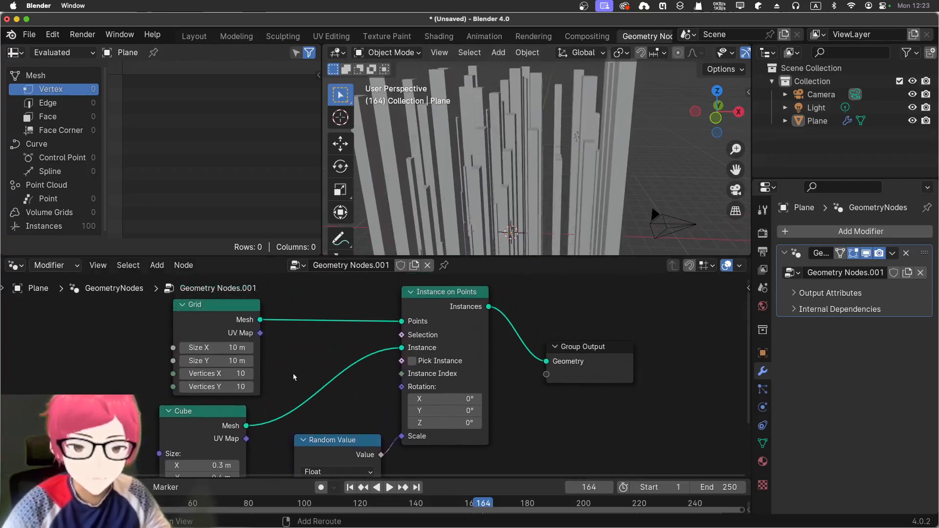
drag(220, 349, 285, 349)
shift+middle_drag(482, 157, 509, 104)
scroll(498, 117, down, 3)
middle_drag(495, 129, 500, 174)
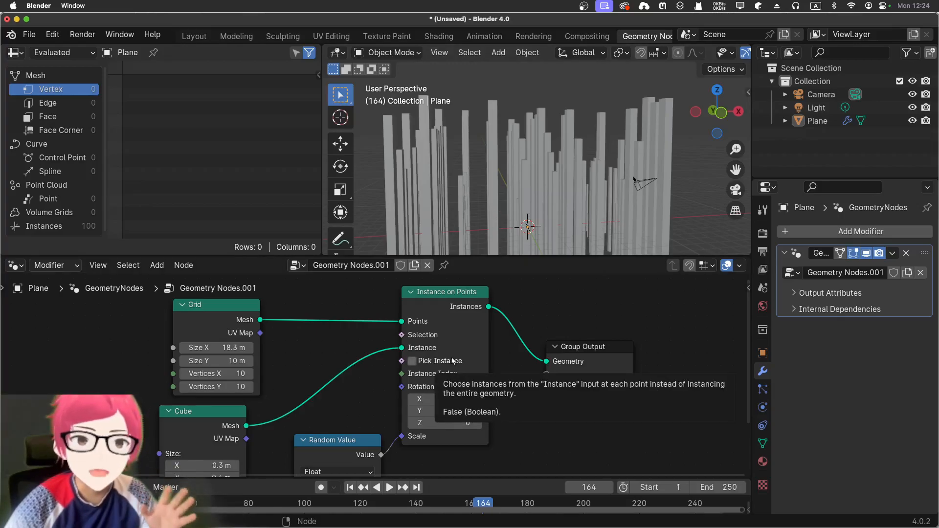
Examine the field of bars from the front and top orthographic views.
middle_drag(463, 201, 493, 63)
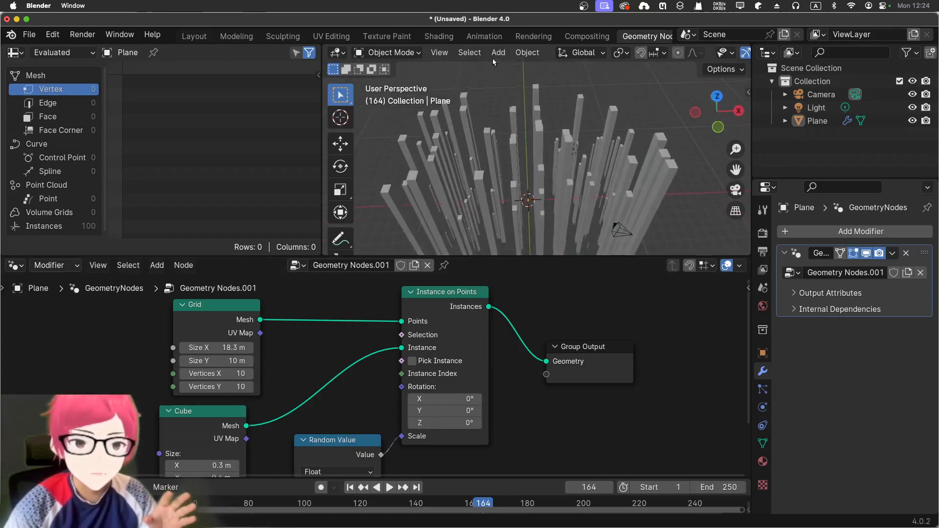
key(KP_1)
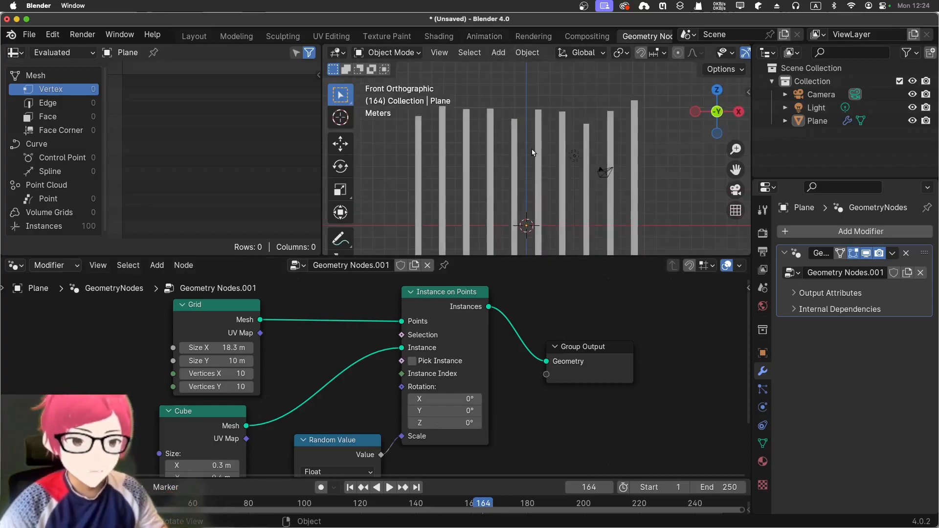
key(KP_7)
scroll(531, 158, up, 5)
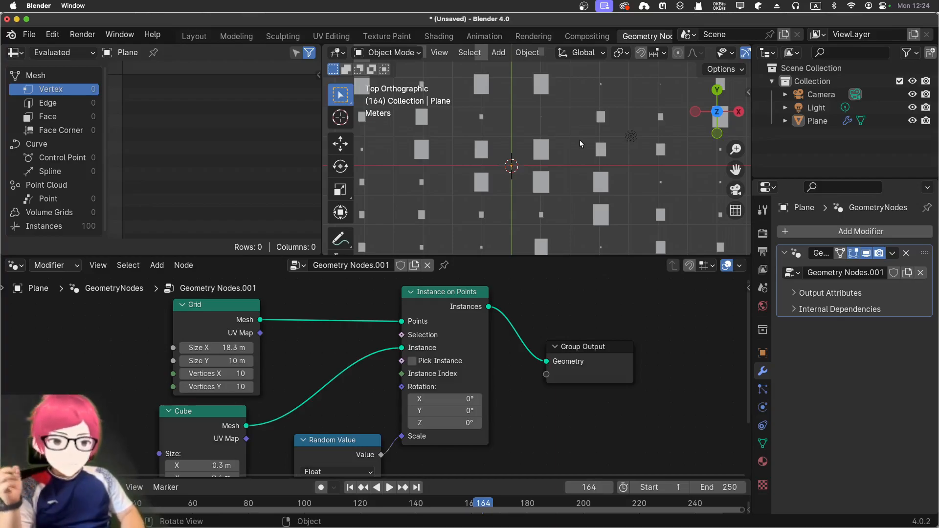
Select the field of bars and try to apply its Geometry Nodes modifier.
click(551, 191)
middle_drag(551, 191, 582, 73)
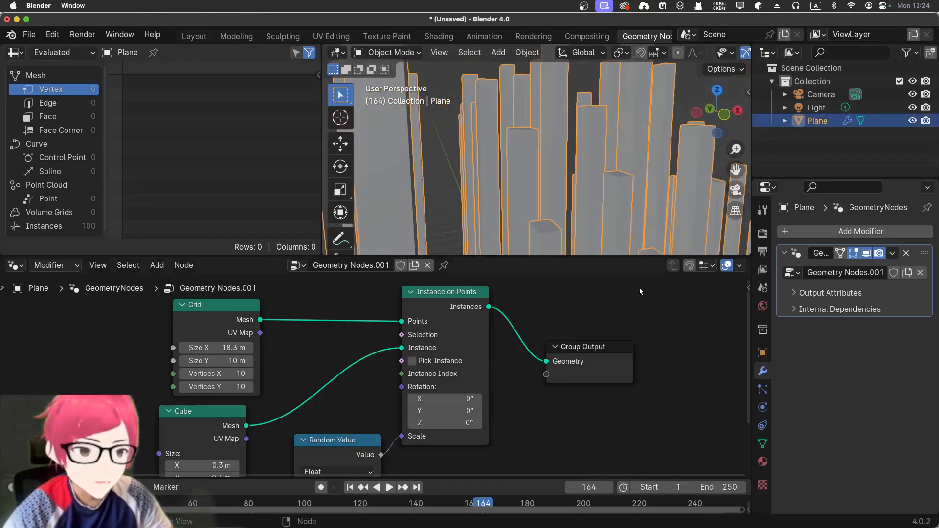
click(892, 253)
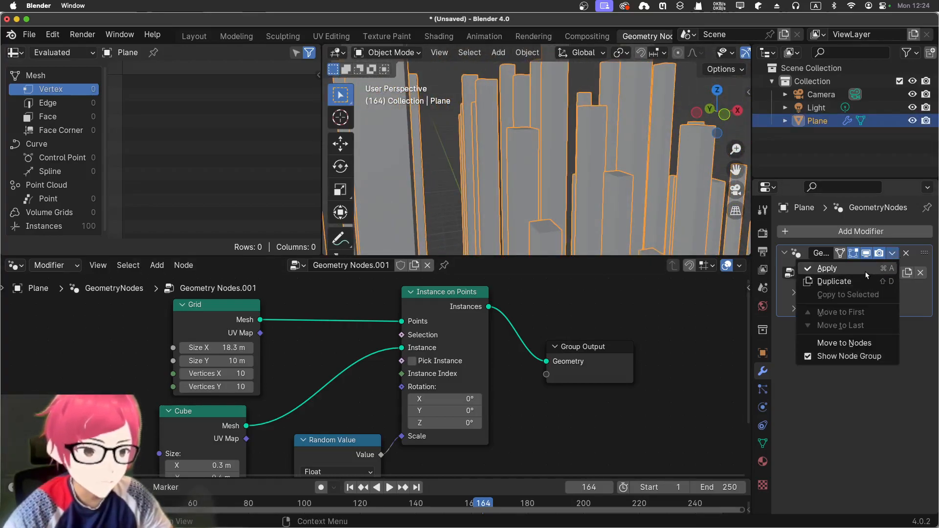
click(865, 270)
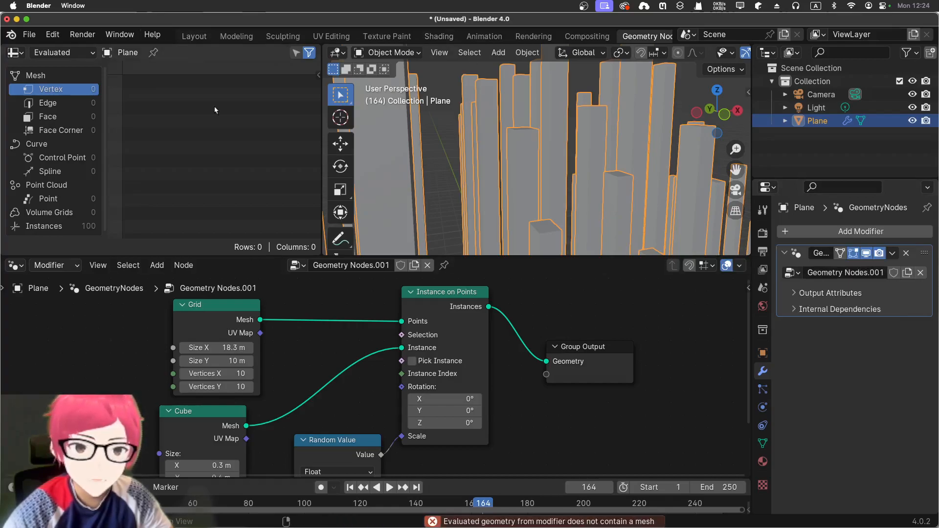
Switch to the Layout workspace, view the whole field of bars and deselect it.
click(194, 36)
scroll(321, 224, down, 3)
middle_drag(320, 225, 215, 262)
scroll(216, 262, down, 3)
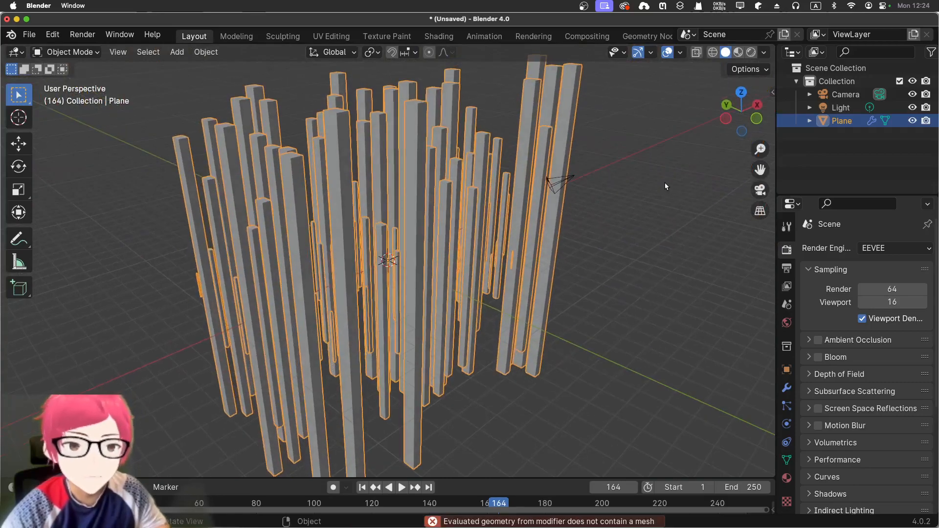
click(666, 184)
shift+scroll(604, 173, up, 5)
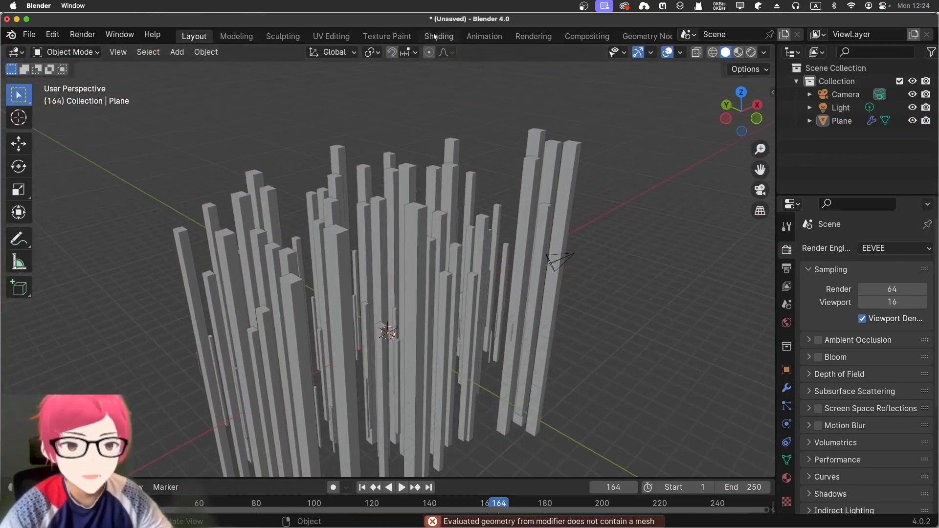
Assign the existing holo material to the field of bars.
click(785, 479)
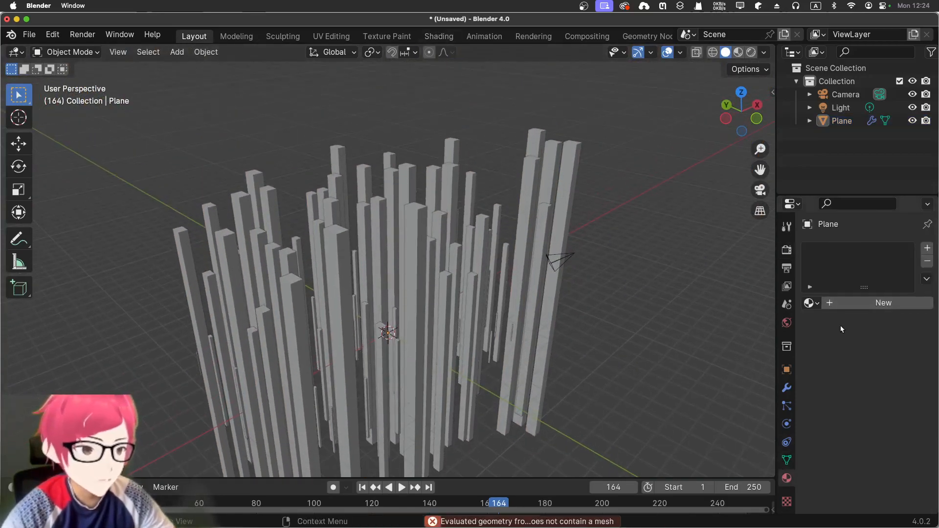
click(811, 303)
click(753, 324)
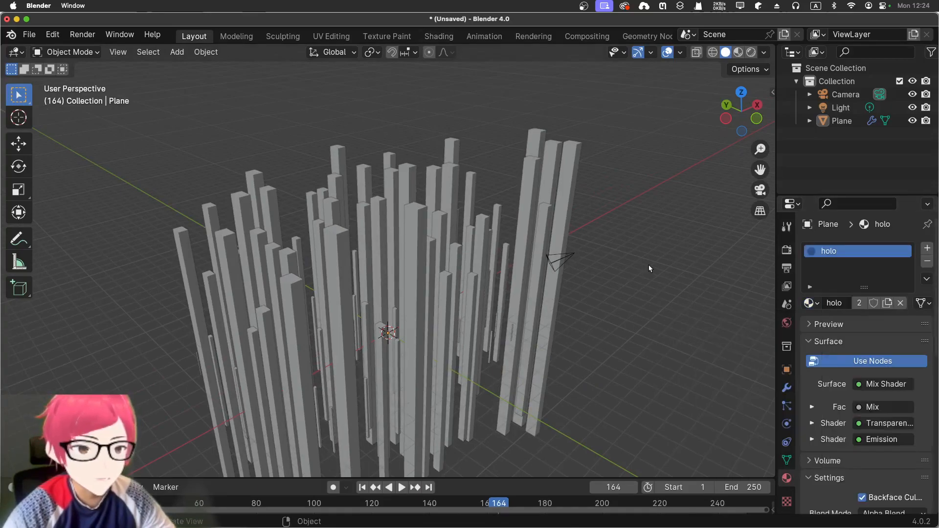
Switch the viewport to rendered shading and inspect the bars from another side.
middle_drag(636, 334, 650, 316)
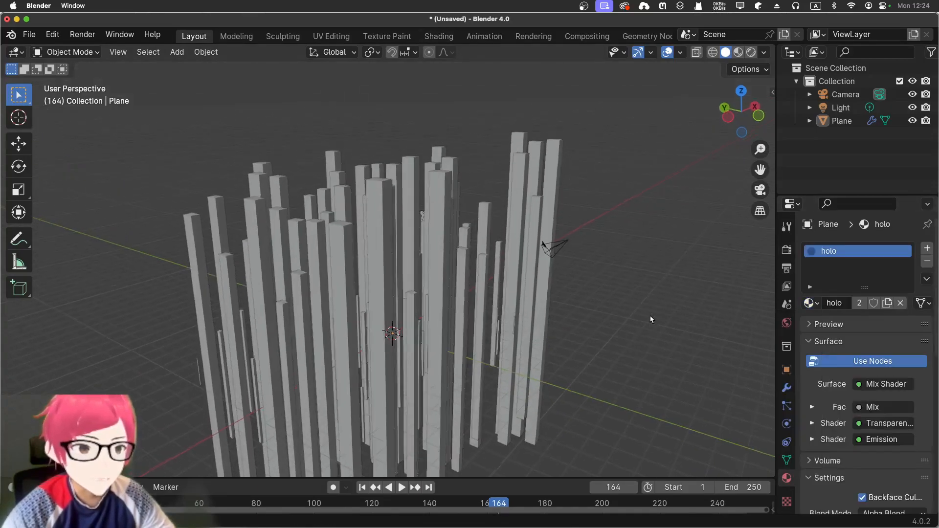
click(750, 52)
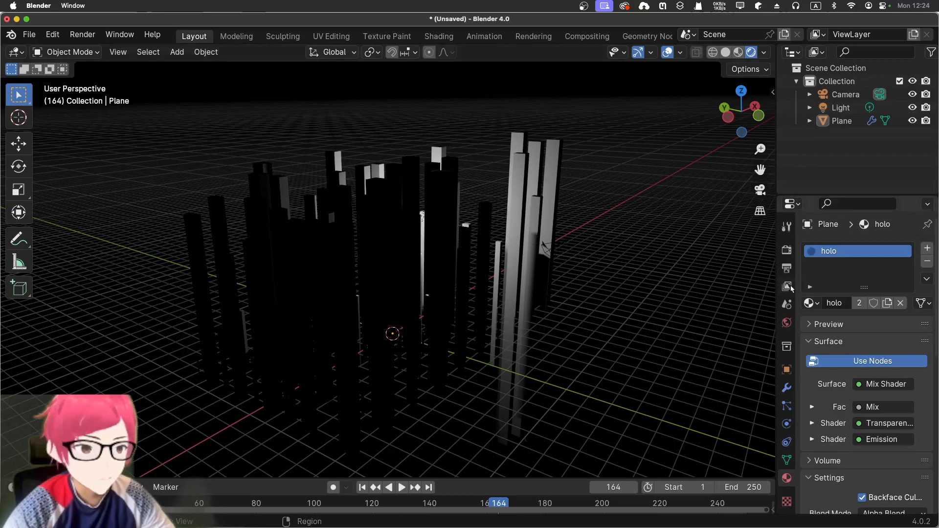
middle_drag(660, 308, 449, 55)
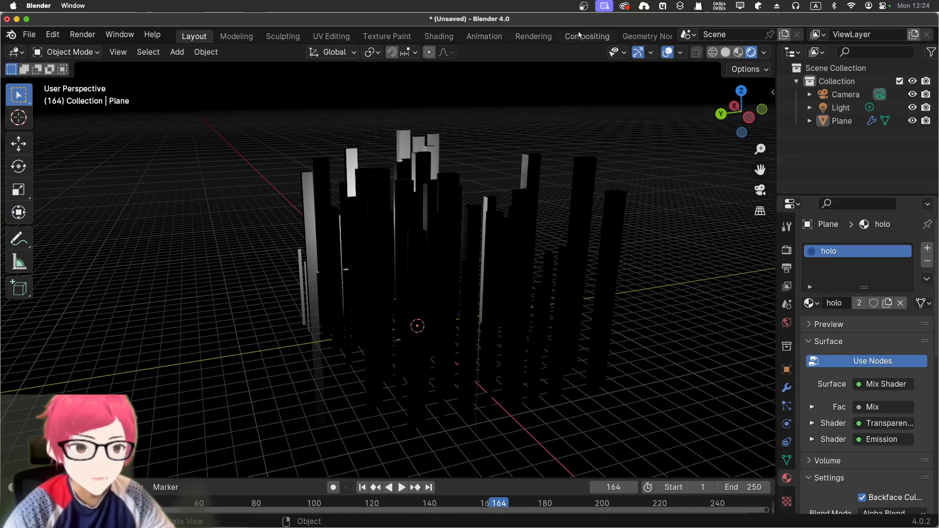
In the Geometry Nodes workspace, insert a Set Material node between Instance on Points and Group Output.
click(638, 38)
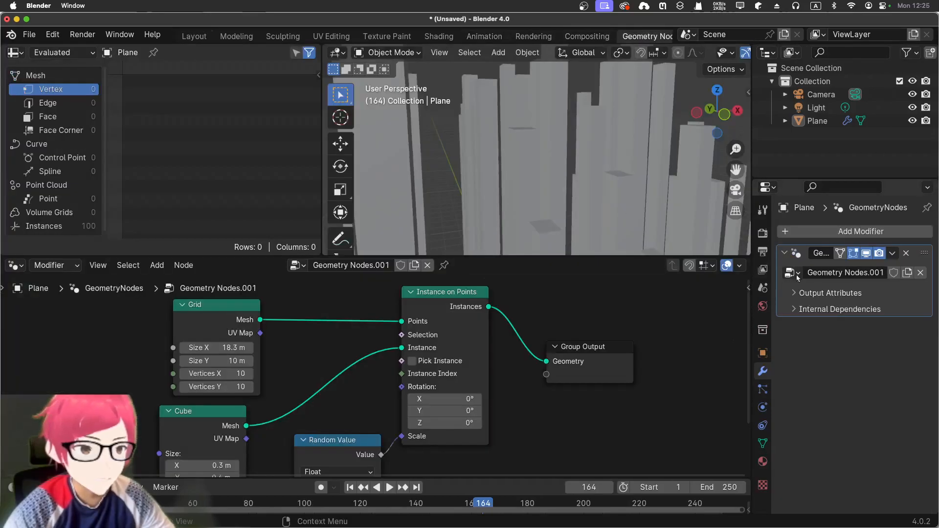
click(893, 253)
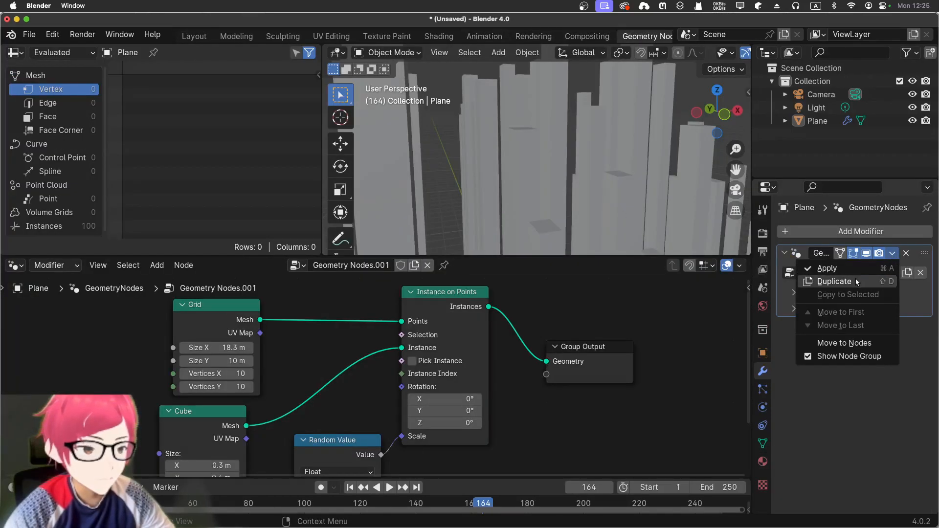
drag(568, 347, 684, 333)
click(584, 331)
key(shift+a)
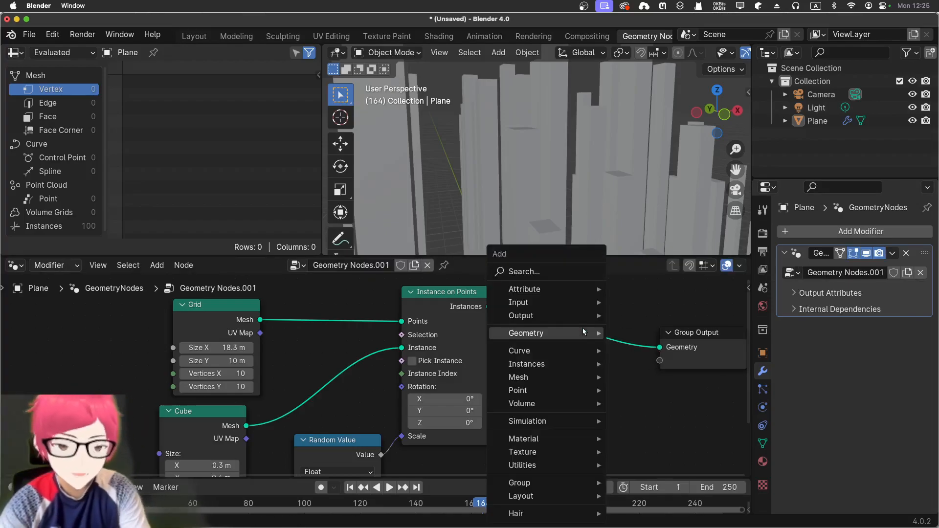
click(544, 272)
text(mater)
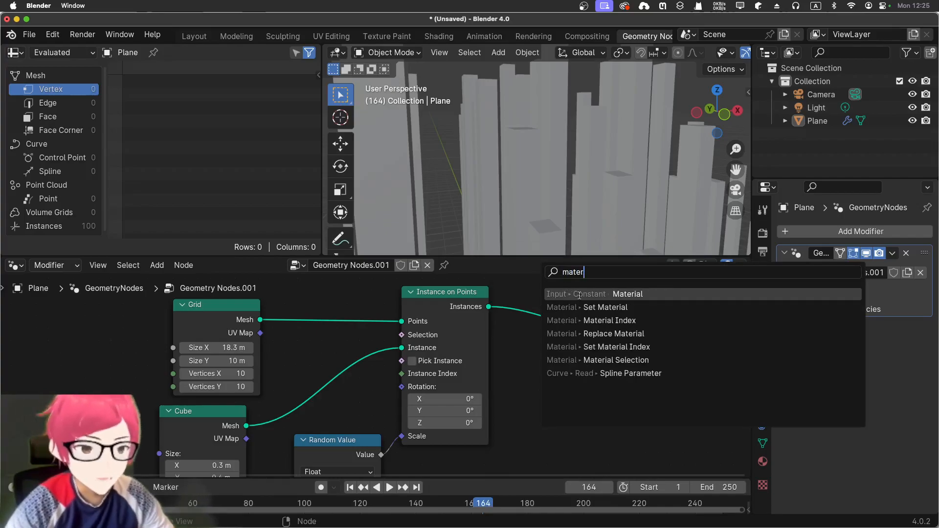
click(590, 306)
click(602, 362)
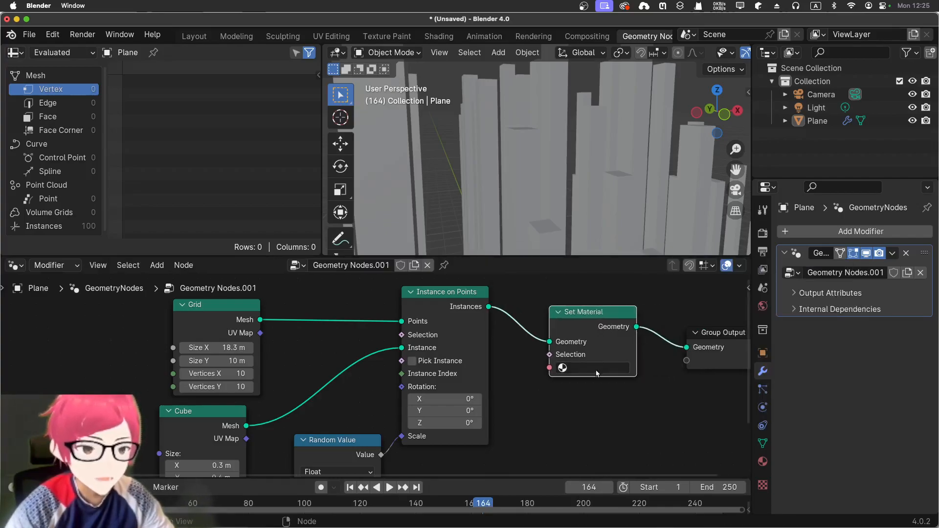
Set the Set Material node's material to holo and view the rendered bars in the Layout workspace.
click(596, 373)
click(579, 387)
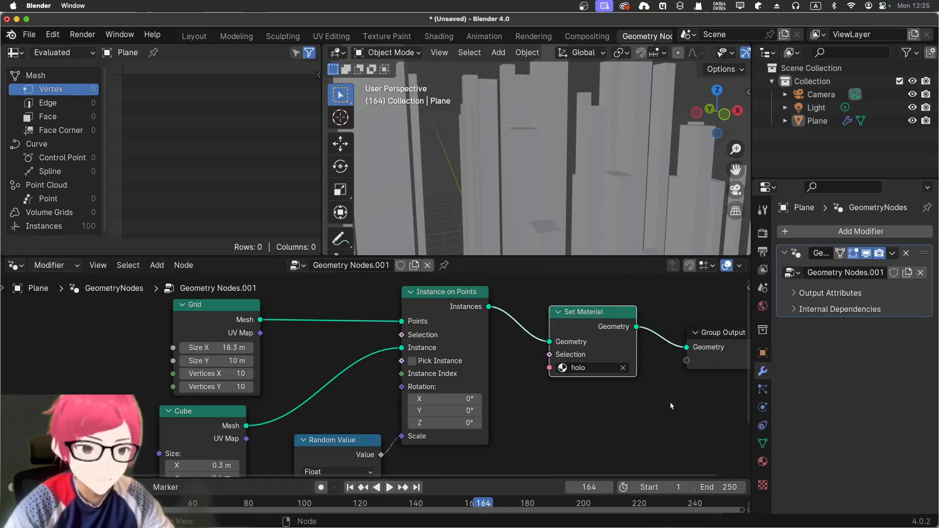
click(201, 37)
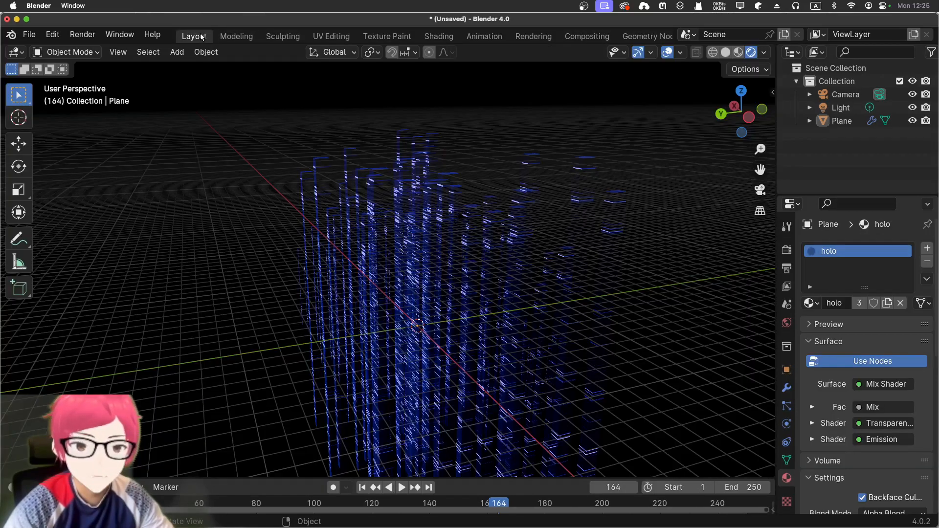
middle_drag(553, 288, 618, 114)
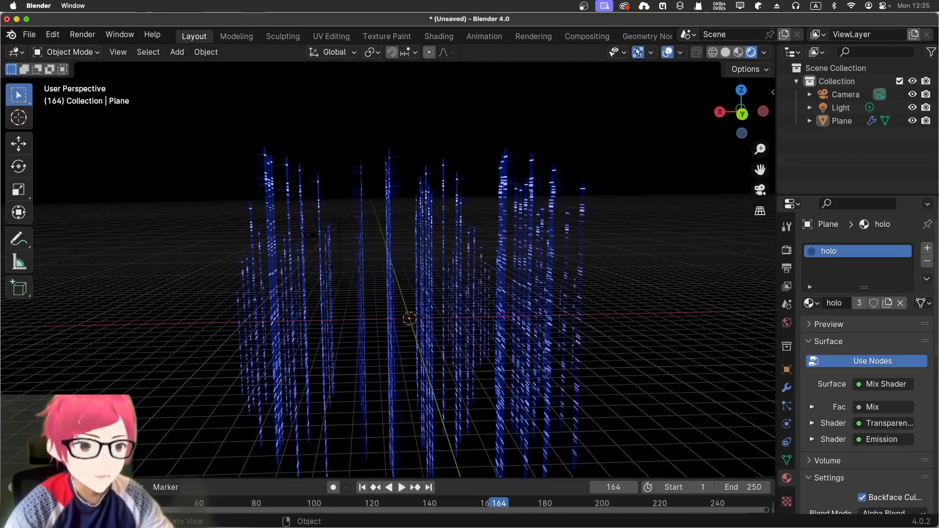
Hide the viewport gizmos and overlays and preview the bars' animation.
click(638, 51)
click(667, 52)
key(space)
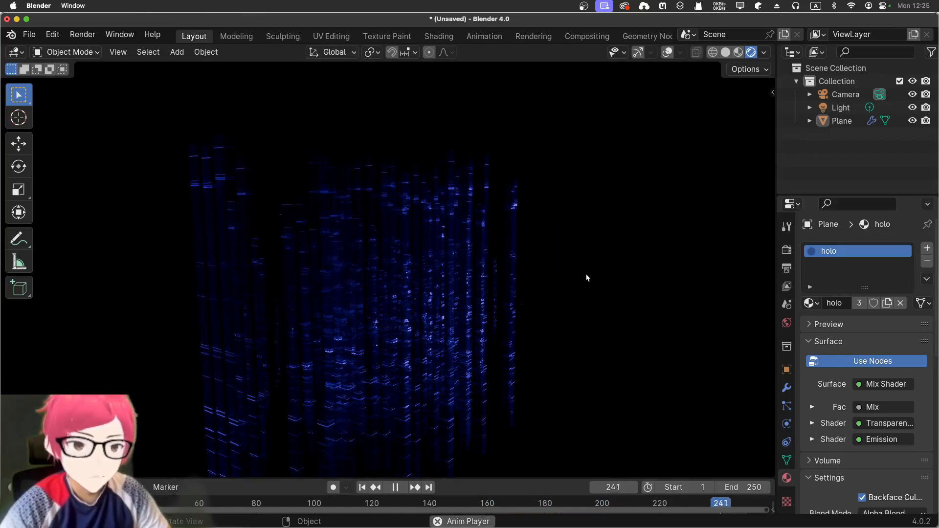
key(space)
Lighten the world background colour to a mid grey and play the animation against it.
click(787, 322)
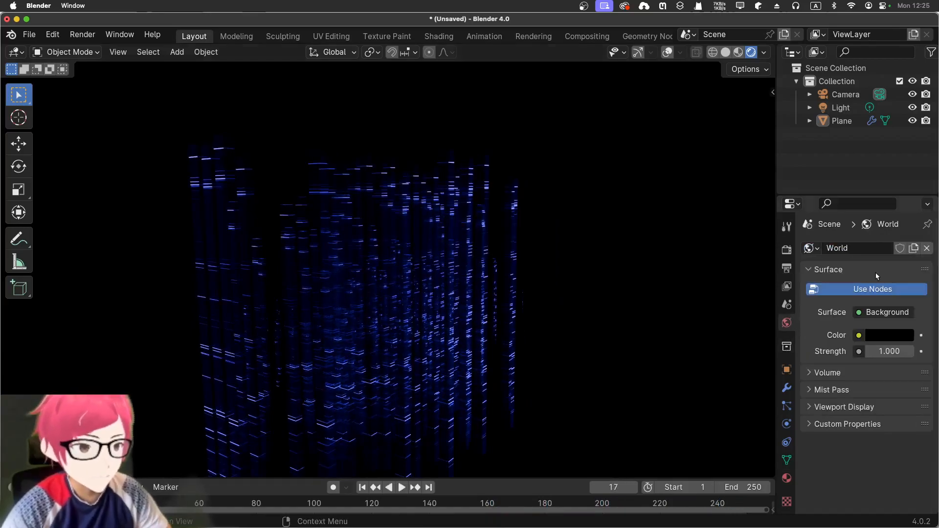
click(883, 334)
drag(907, 213, 905, 161)
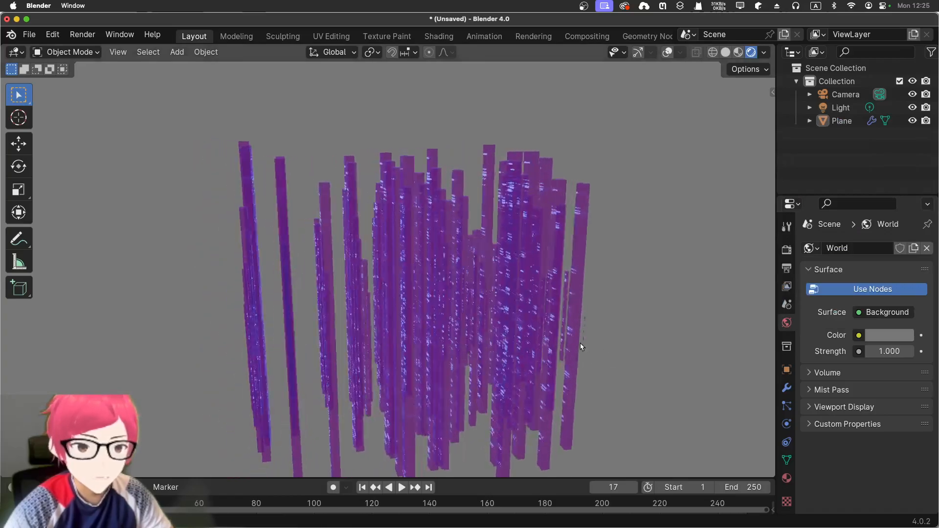
key(space)
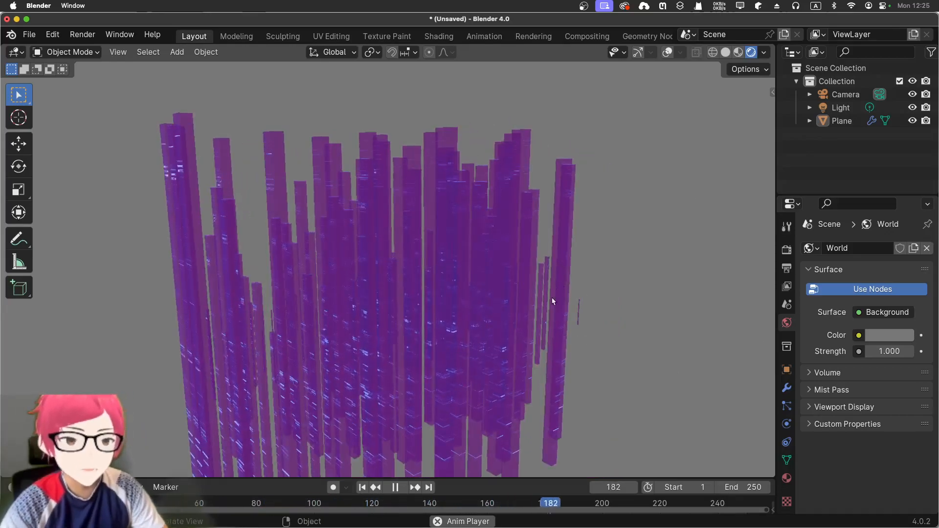
key(space)
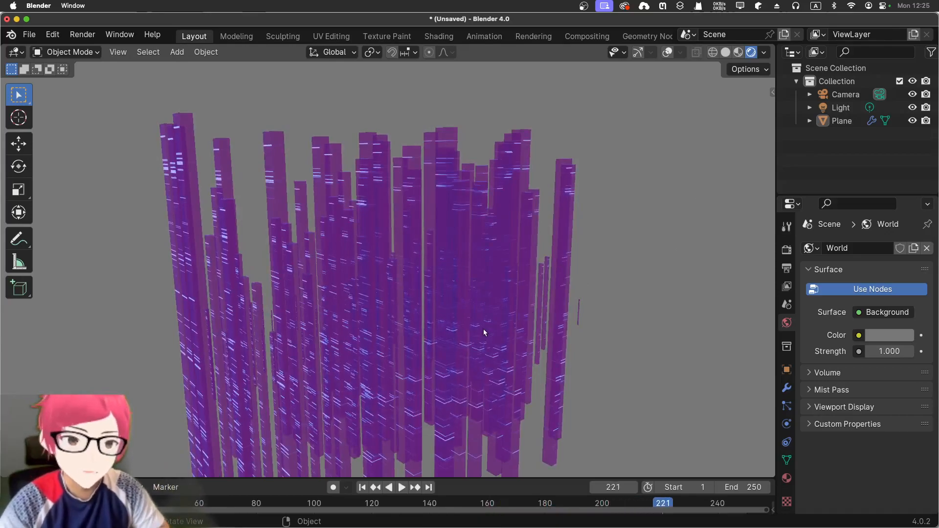
Return to the Geometry Nodes workspace and set the Grid node's Size X to 17.5 m and Size Y to 11.4 m.
click(448, 38)
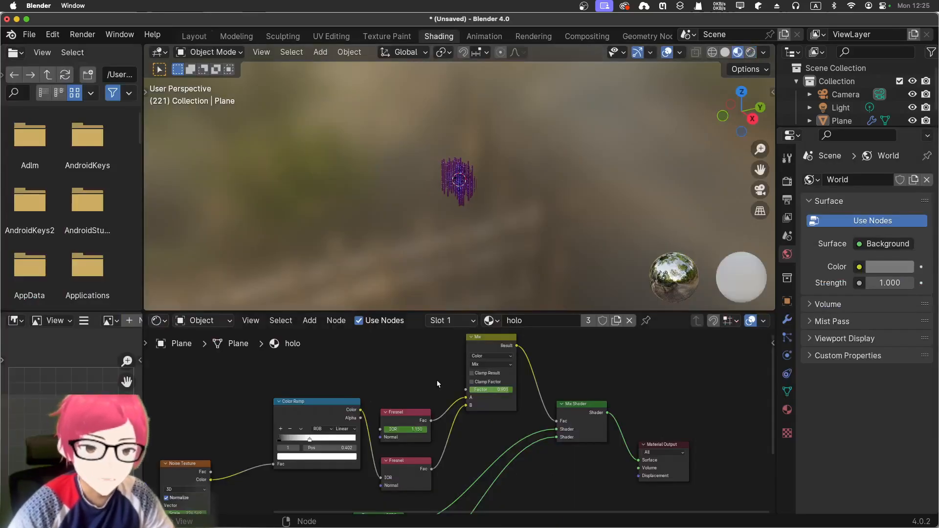
click(635, 36)
scroll(474, 156, down, 3)
middle_drag(465, 160, 493, 160)
mouse_move(229, 347)
mouse_down()
mouse_move(211, 348)
mouse_move(235, 361)
mouse_up()
middle_drag(539, 464, 508, 458)
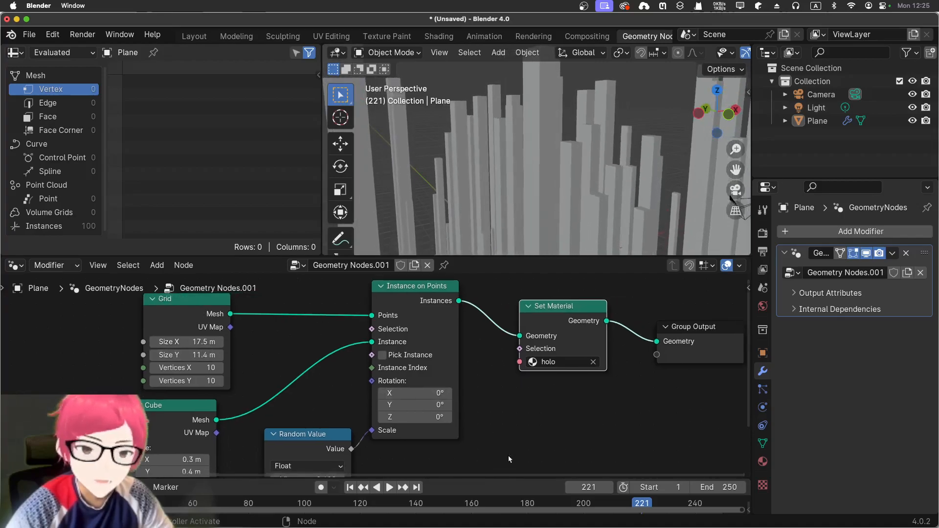
Try out rotation values on the Instance on Points node and reset the rotation to 0°.
drag(415, 393, 439, 417)
click(419, 394)
text(0)
key(Return)
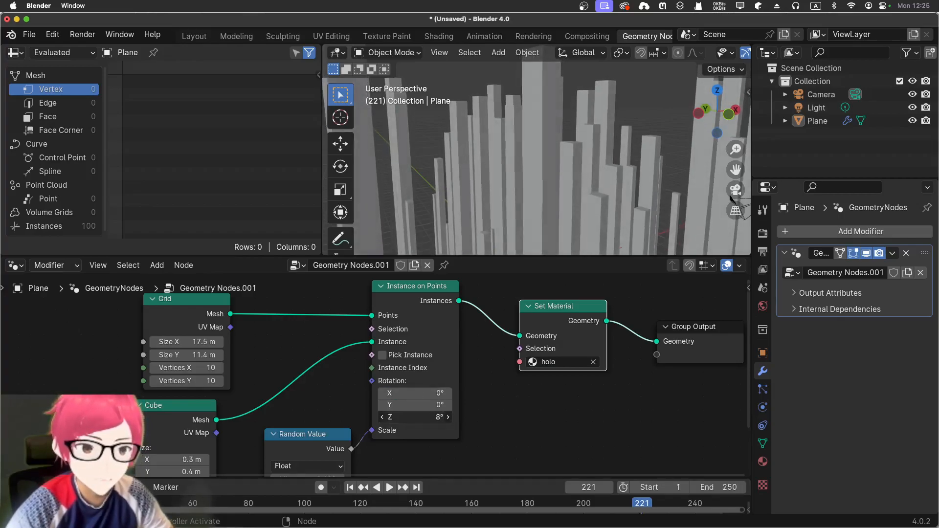
click(413, 417)
text(0)
key(Return)
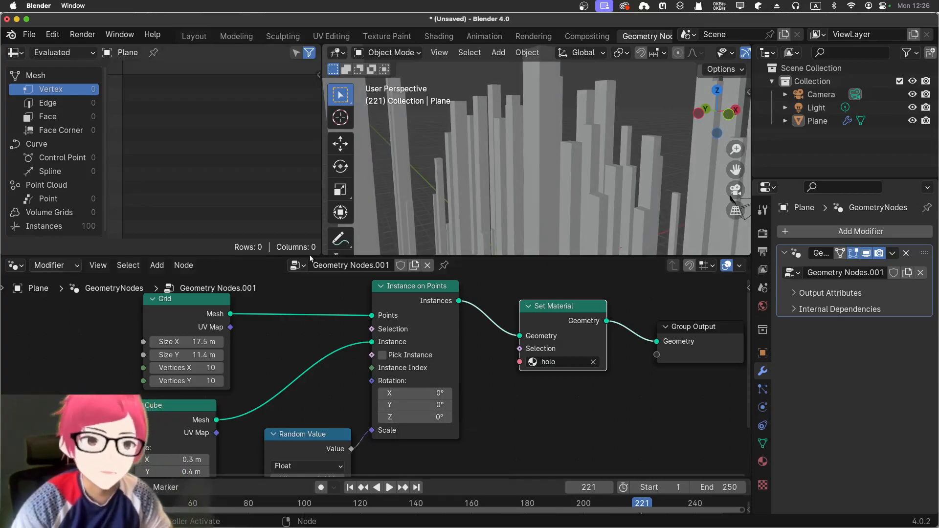
Move the Grid node farther from Instance on Points to make room for another node between them.
scroll(285, 373, down, 3)
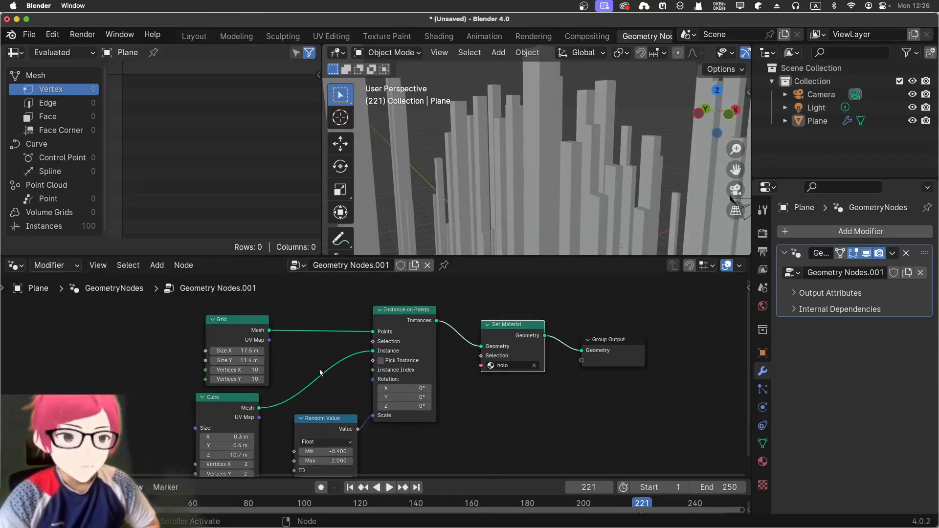
middle_drag(317, 369, 317, 353)
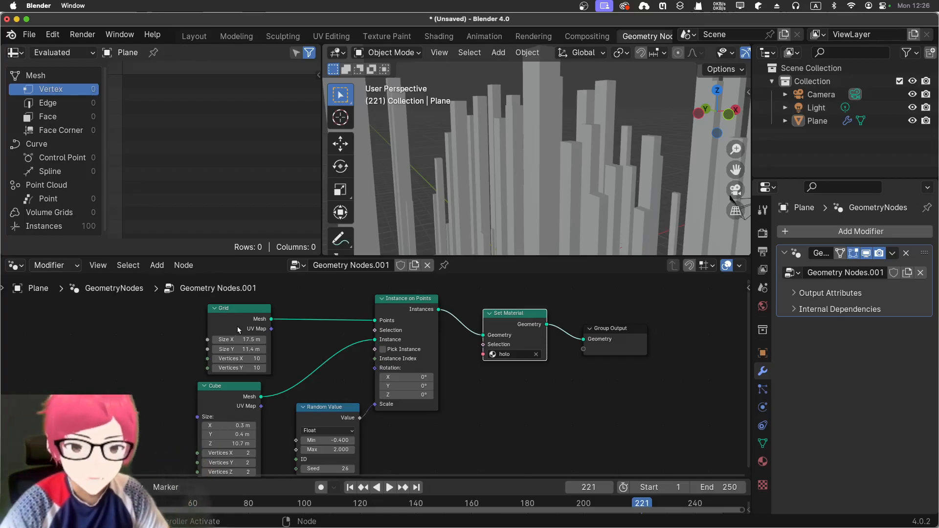
click(244, 312)
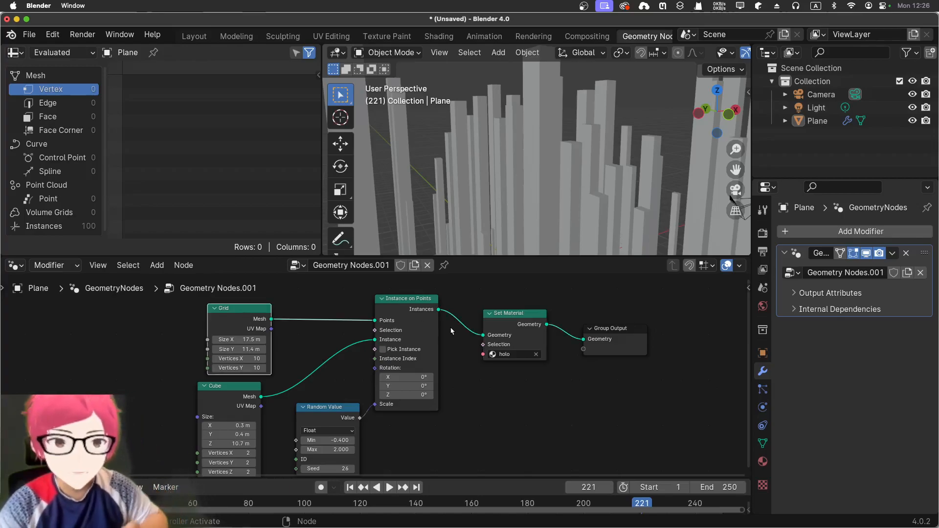
scroll(555, 196, down, 6)
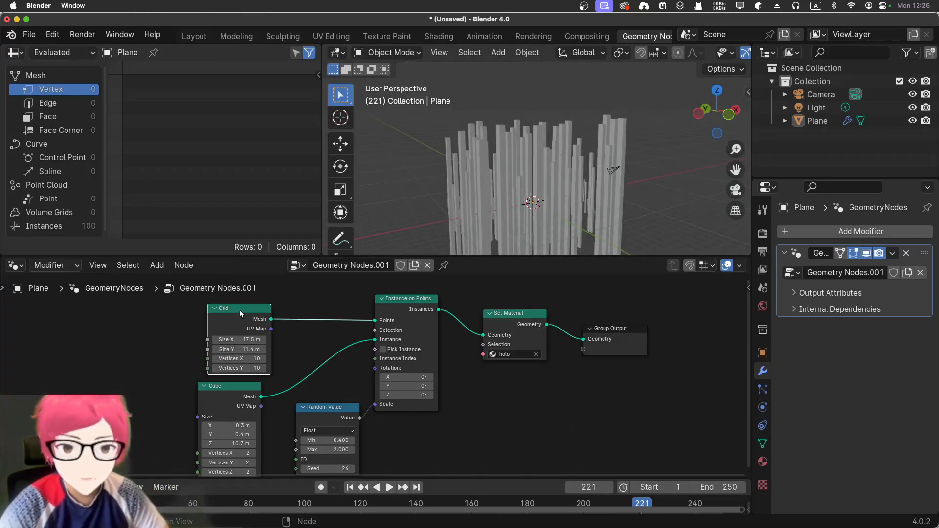
drag(240, 309, 145, 306)
click(274, 313)
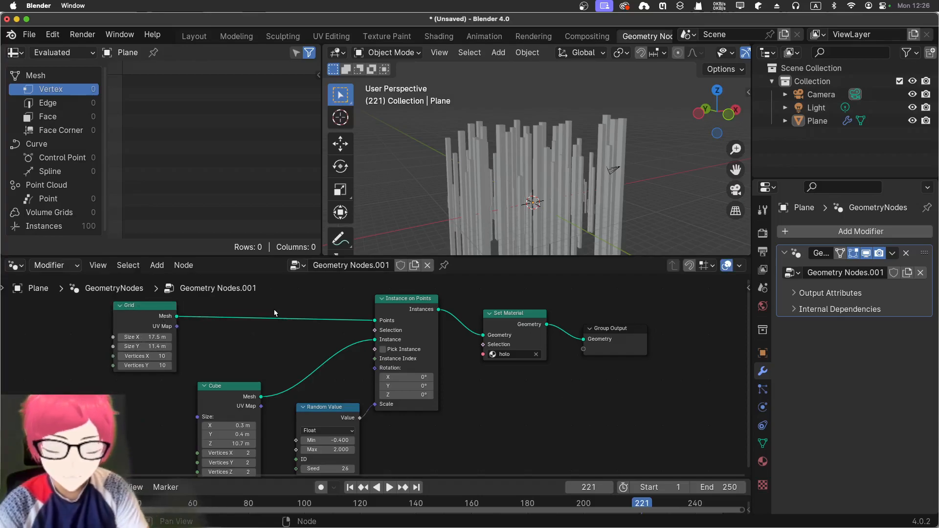
Add a UV Sphere mesh node and connect it to the Points input of Instance on Points in place of the Grid.
key(shift+a)
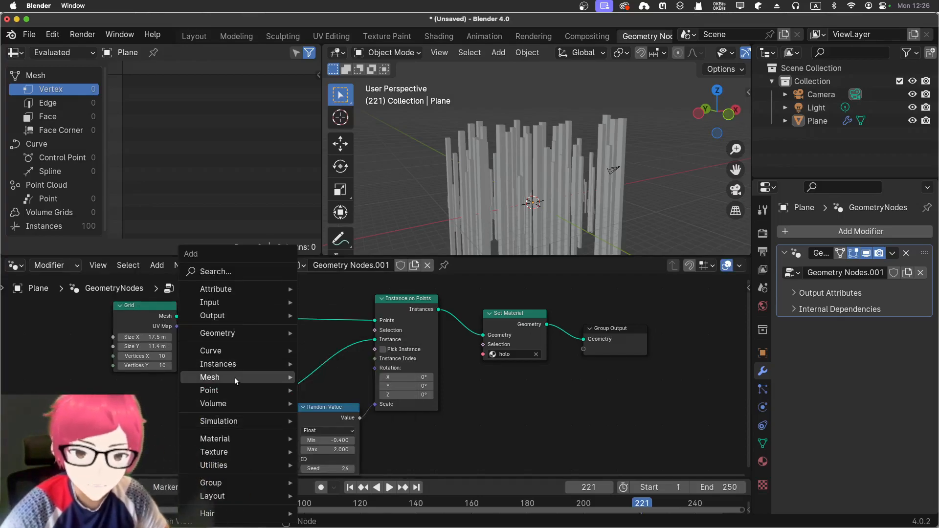
mouse_move(235, 378)
mouse_move(369, 432)
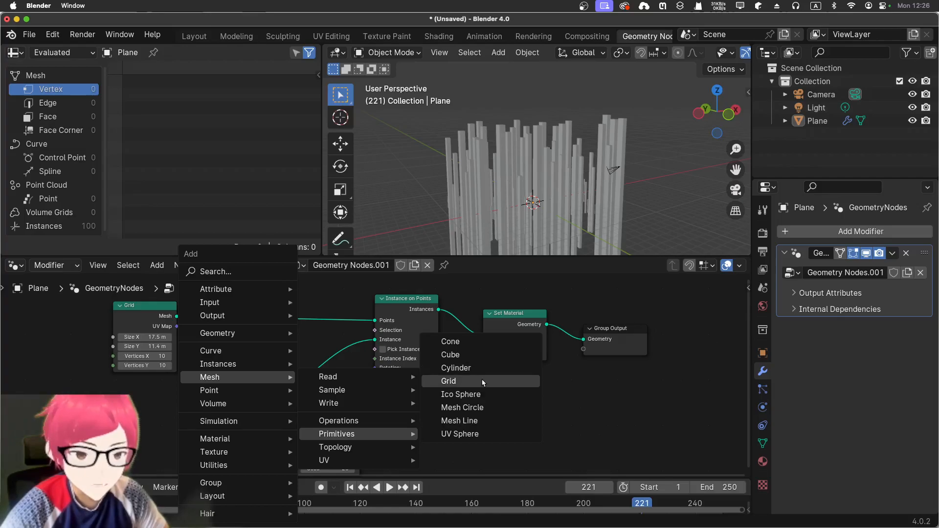
click(478, 438)
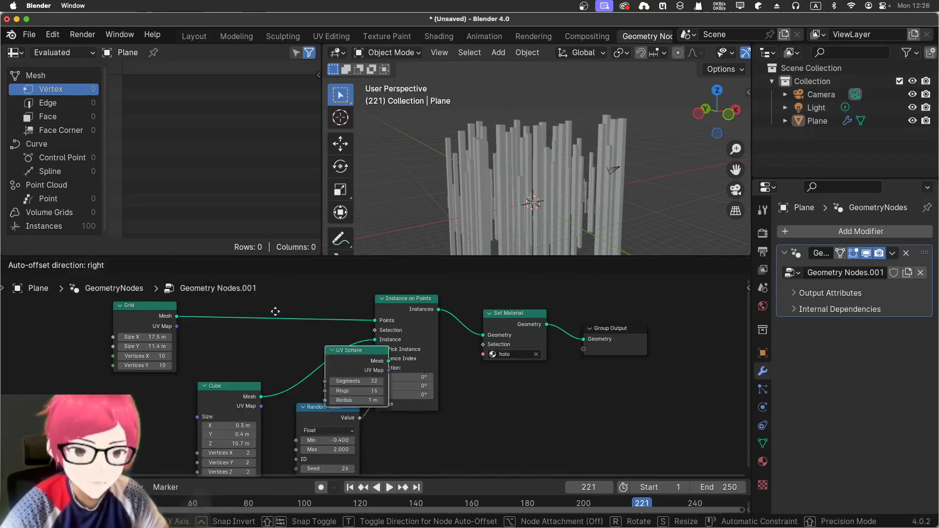
click(248, 323)
middle_drag(467, 189, 538, 218)
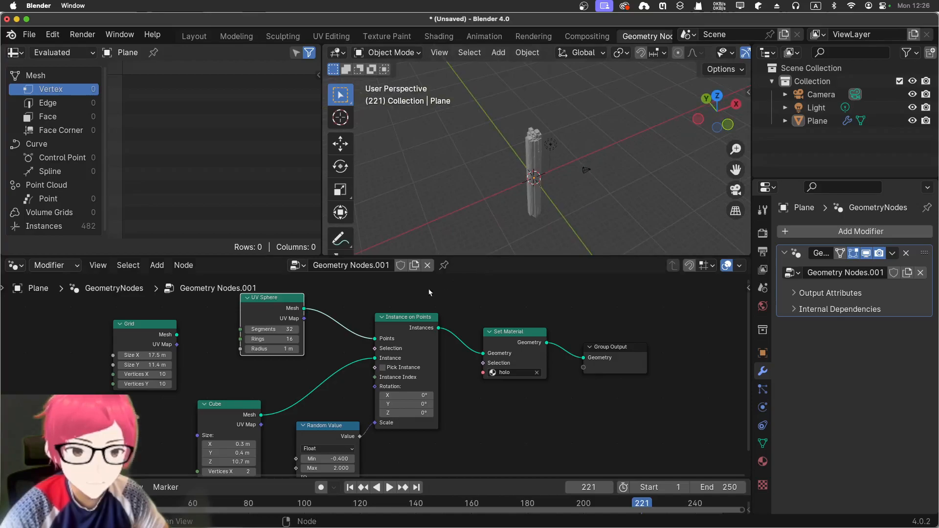
Disconnect the Cube node from the Instance input of Instance on Points.
drag(394, 323, 406, 322)
drag(536, 327, 545, 321)
scroll(269, 384, up, 4)
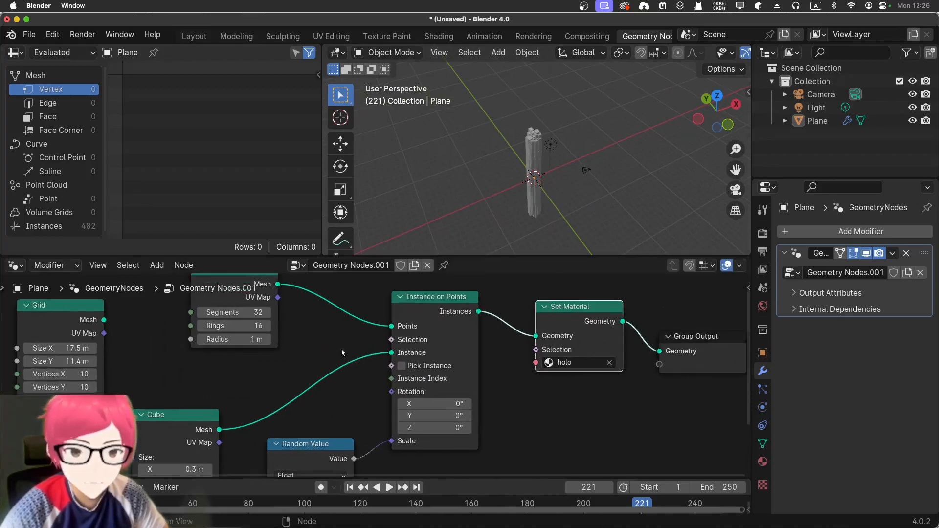
scroll(514, 229, up, 2)
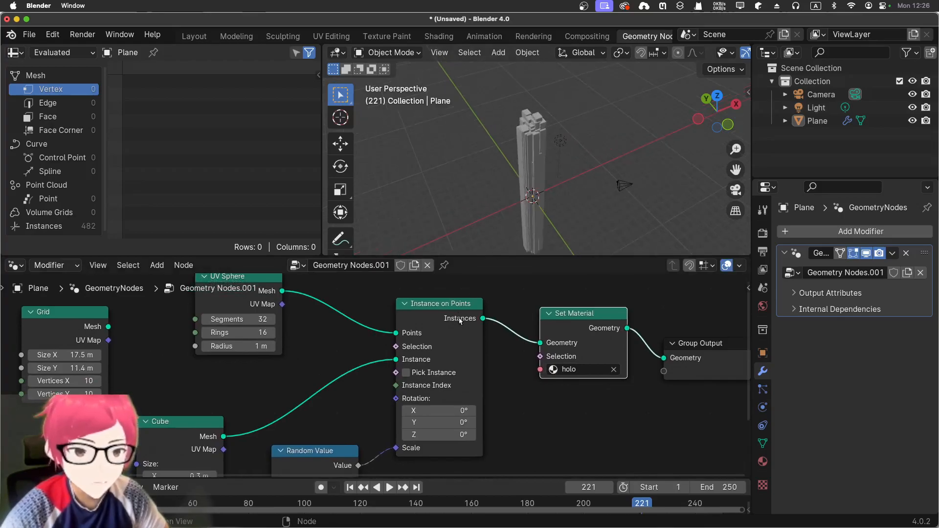
drag(396, 361, 374, 350)
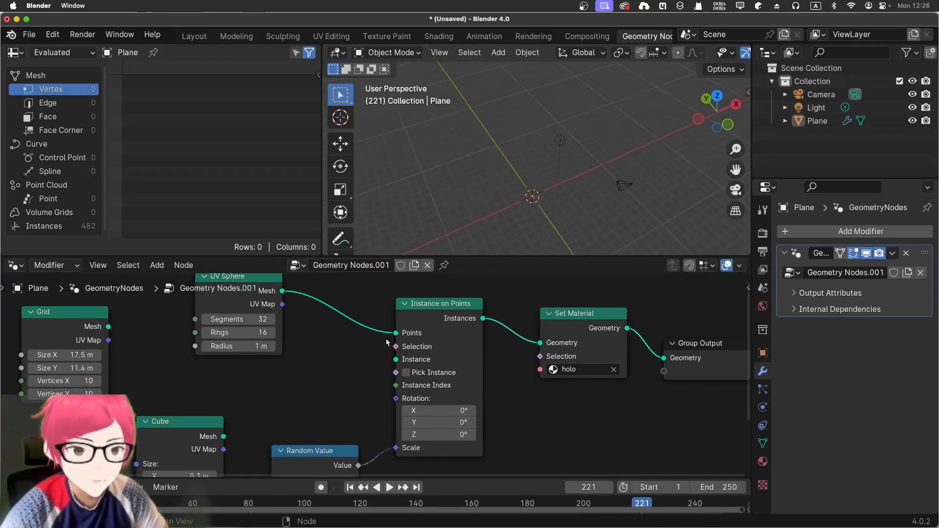
scroll(563, 173, up, 4)
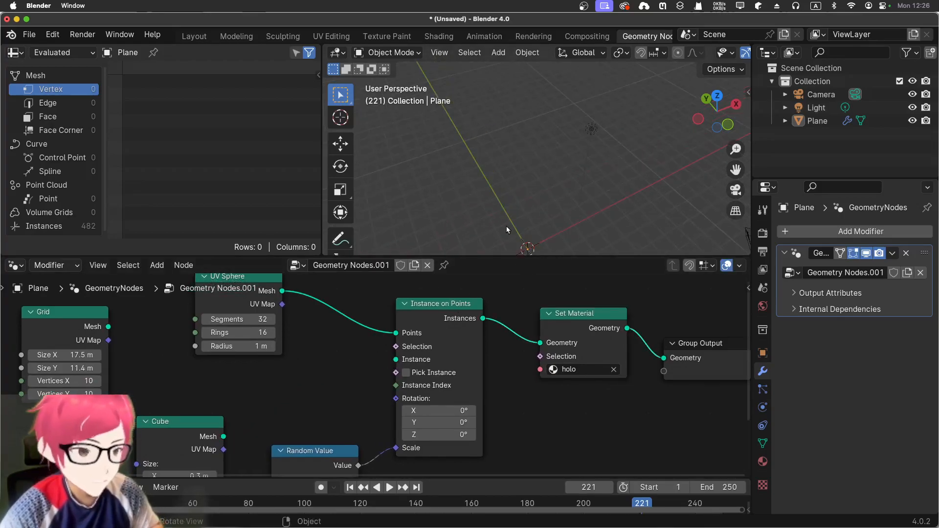
Disconnect Random Value from the Scale input of Instance on Points and reconnect the Cube's Mesh output to its Instance input.
key(KP_0)
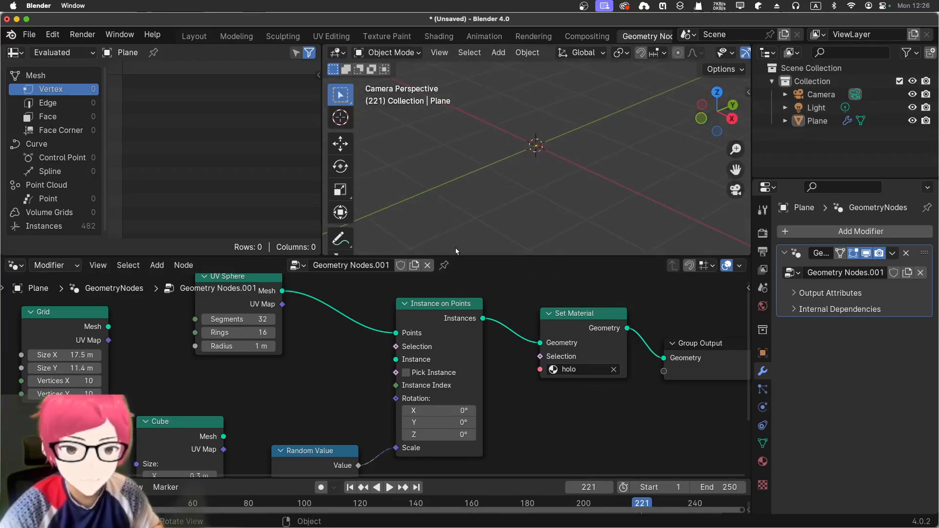
scroll(360, 417, down, 2)
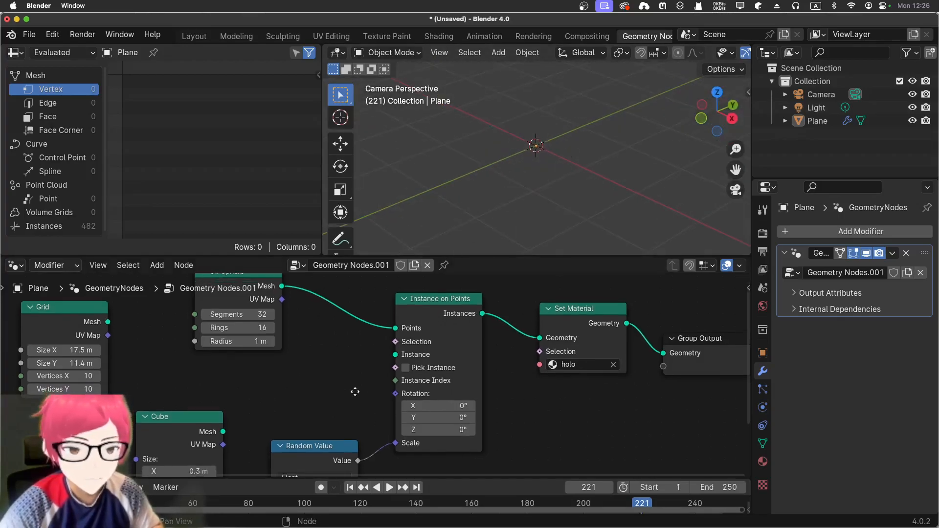
drag(394, 441, 380, 426)
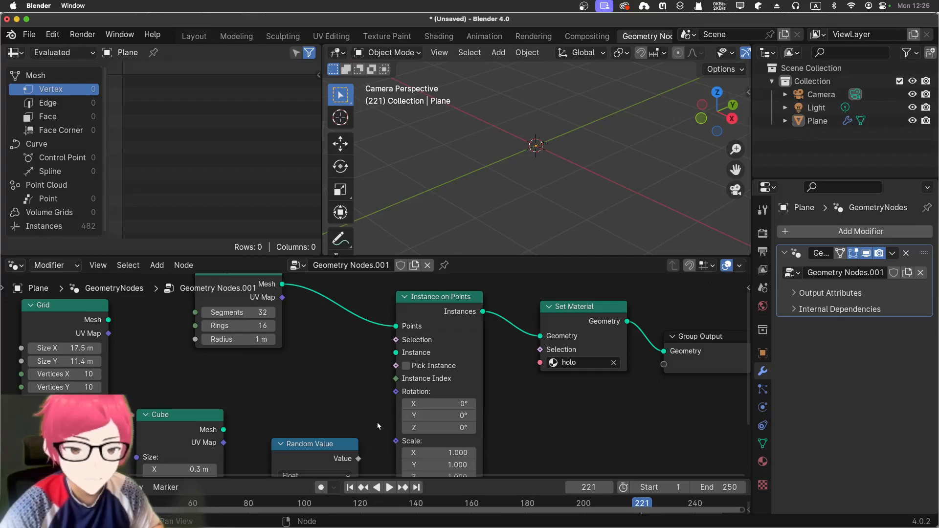
middle_drag(317, 388, 341, 431)
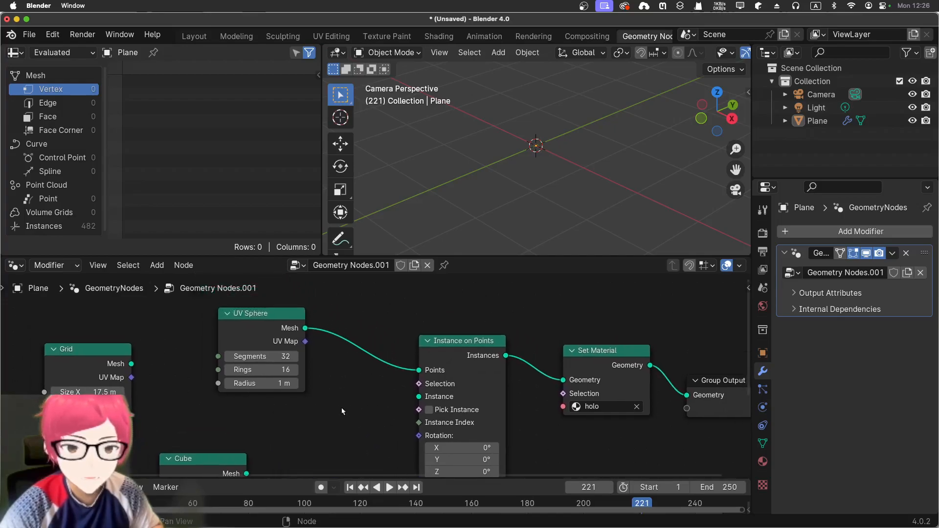
middle_drag(269, 431, 274, 402)
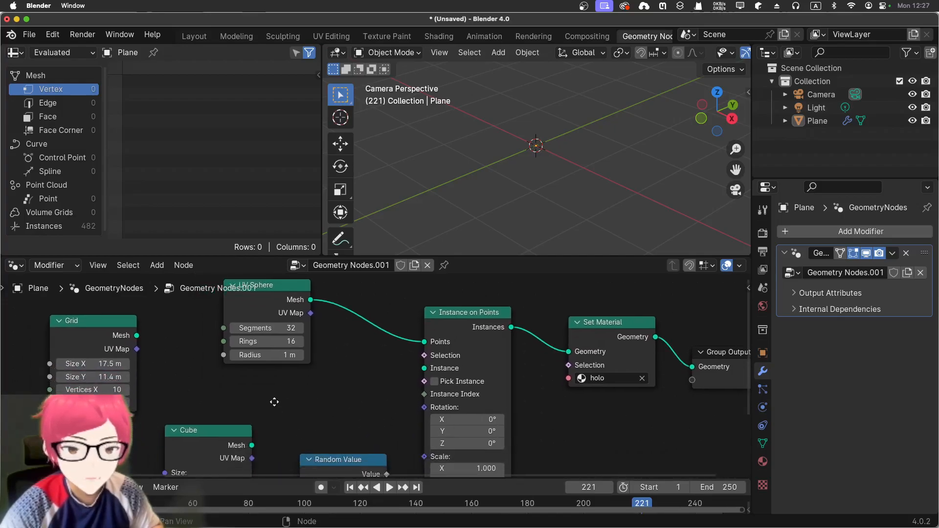
drag(251, 446, 424, 370)
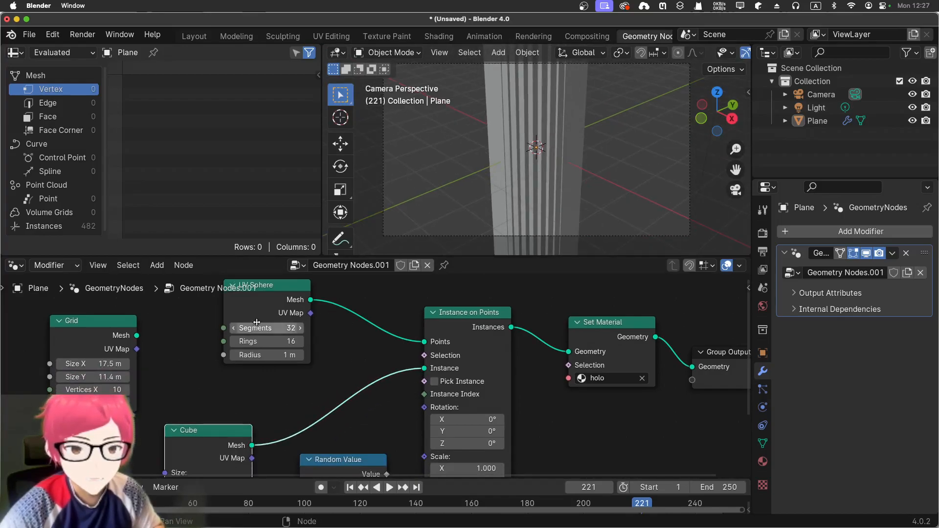
Delete the UV Sphere node that feeds the Points input of Instance on Points.
drag(264, 329, 223, 329)
drag(270, 288, 265, 316)
key(x)
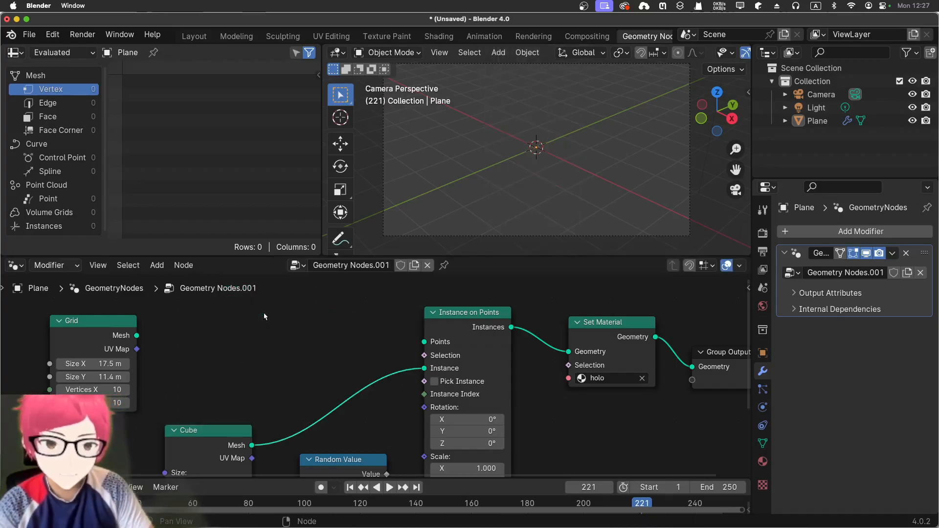
Add a second Cube mesh node feeding the Points input of Instance on Points, and reconnect the original Cube to the Instance input.
key(shift+a)
mouse_move(257, 315)
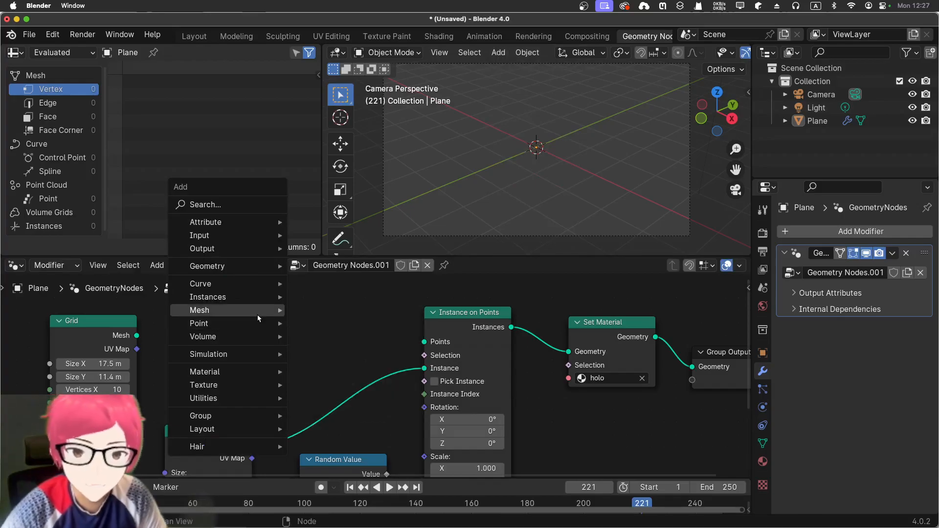
mouse_move(363, 367)
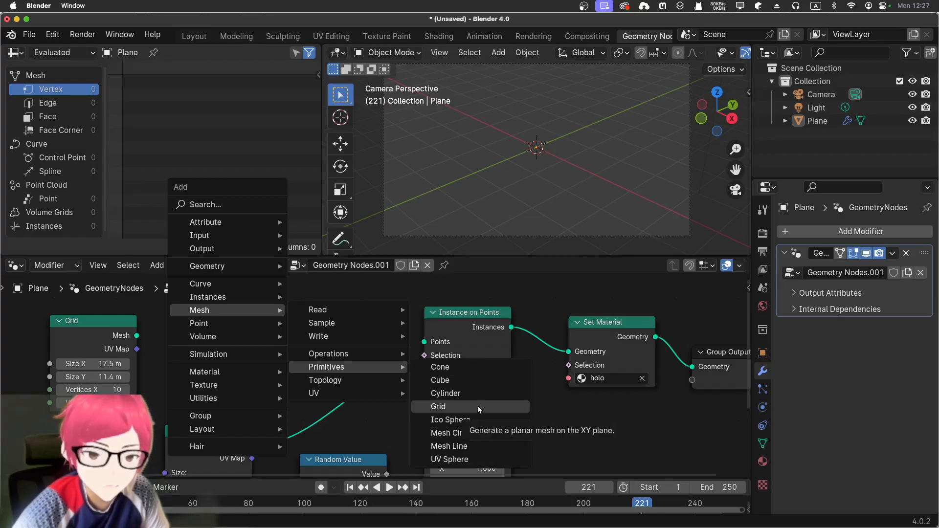
click(471, 380)
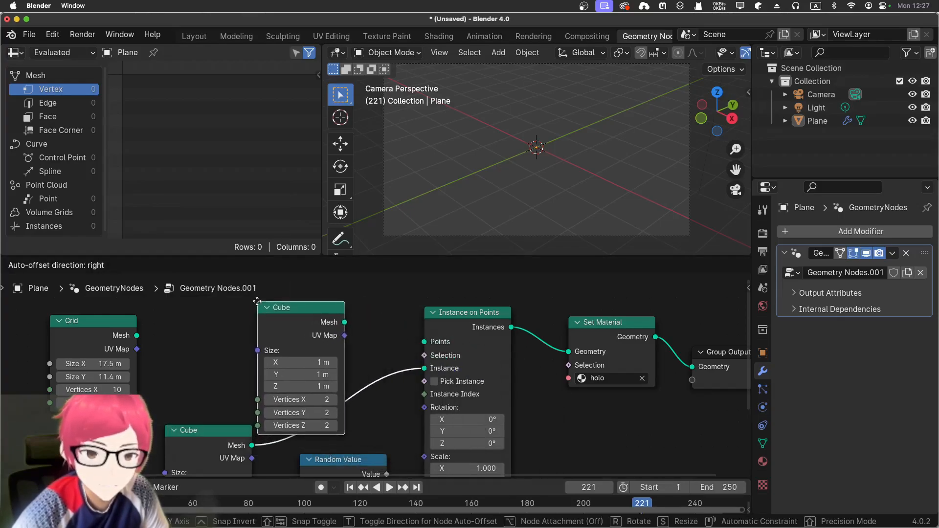
click(306, 308)
drag(335, 308, 240, 325)
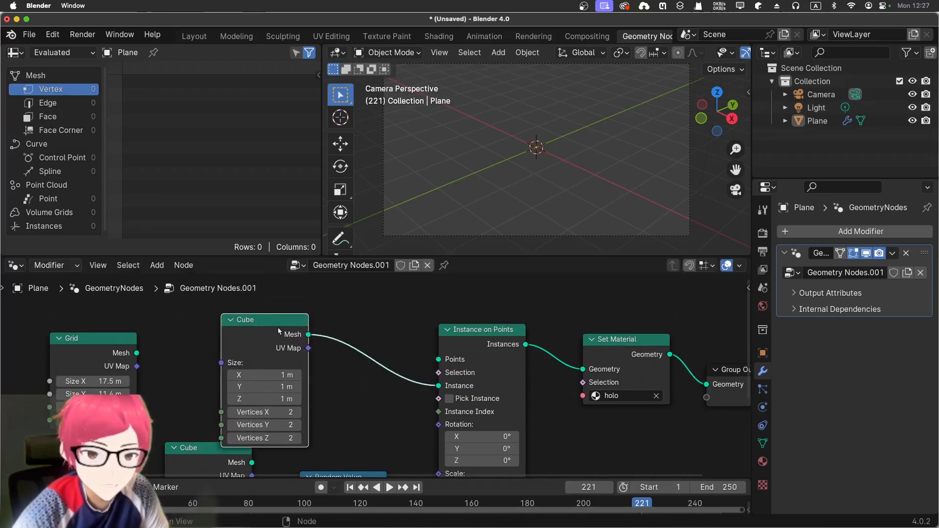
drag(432, 387, 435, 376)
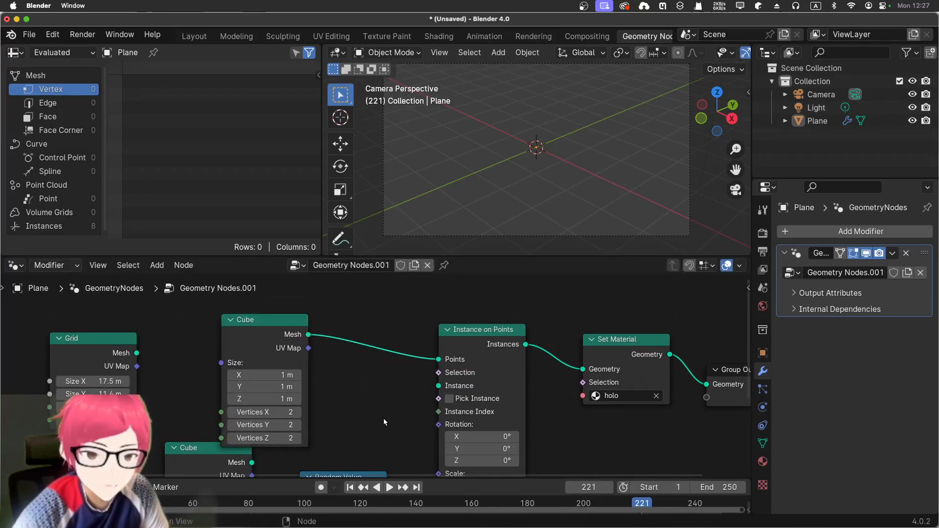
scroll(300, 419, down, 5)
drag(259, 411, 448, 346)
Set the second Cube's size to 16.8 × 13.3 × 15.3 m and its vertices to 15, 76 and 120 on X, Y and Z.
middle_drag(487, 201, 337, 282)
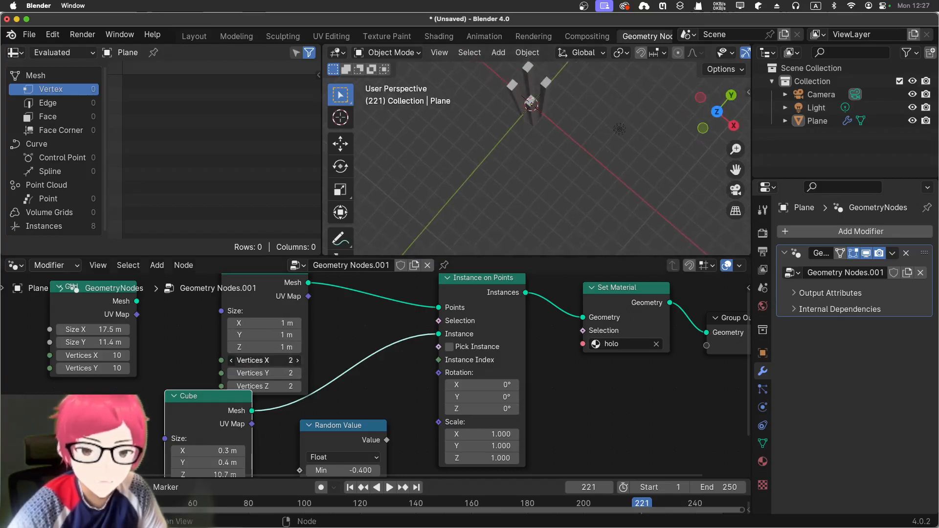
drag(264, 360, 250, 387)
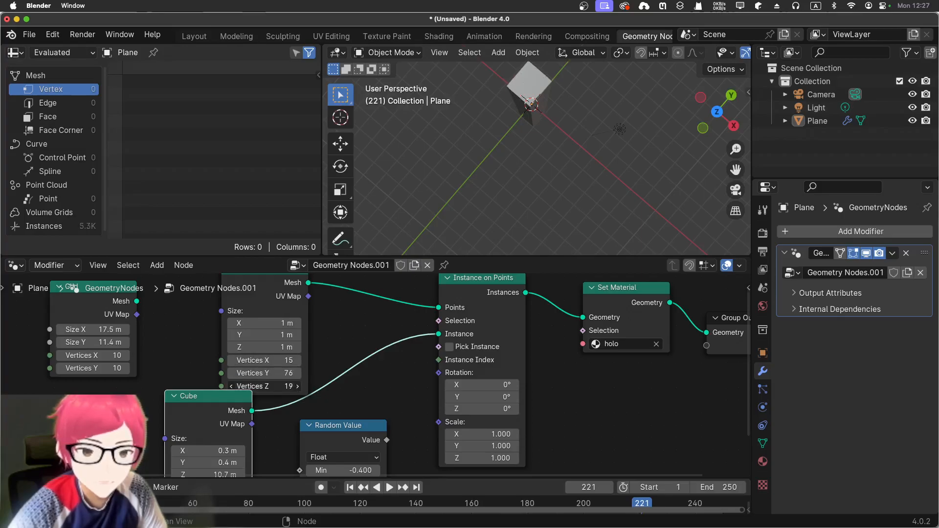
drag(245, 323, 293, 335)
drag(239, 347, 310, 347)
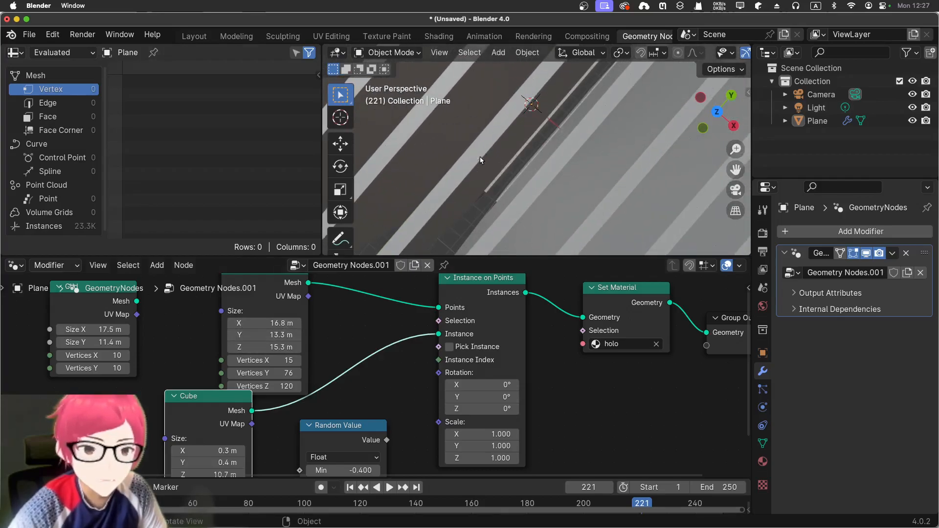
scroll(480, 160, down, 10)
middle_drag(480, 160, 479, 126)
scroll(345, 332, down, 2)
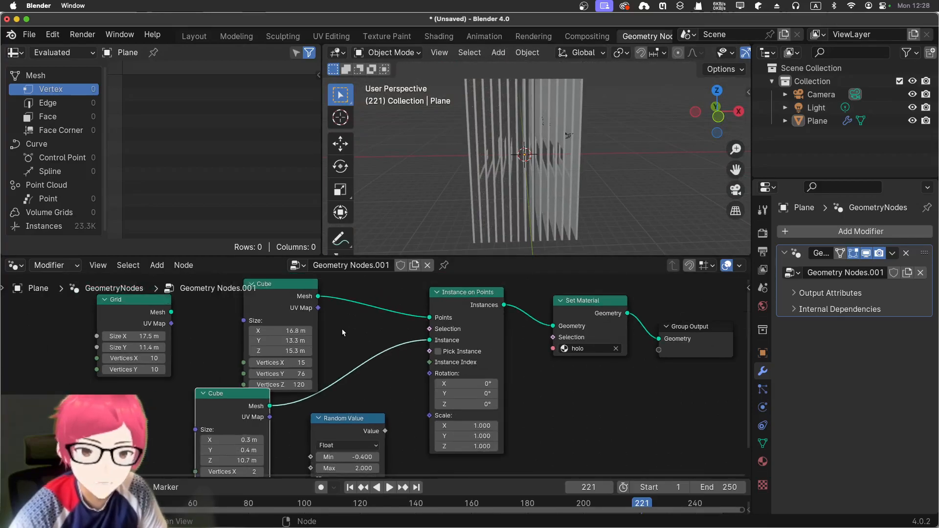
Delete the second Cube node connected to the Points input.
scroll(345, 328, down, 2)
click(302, 301)
key(x)
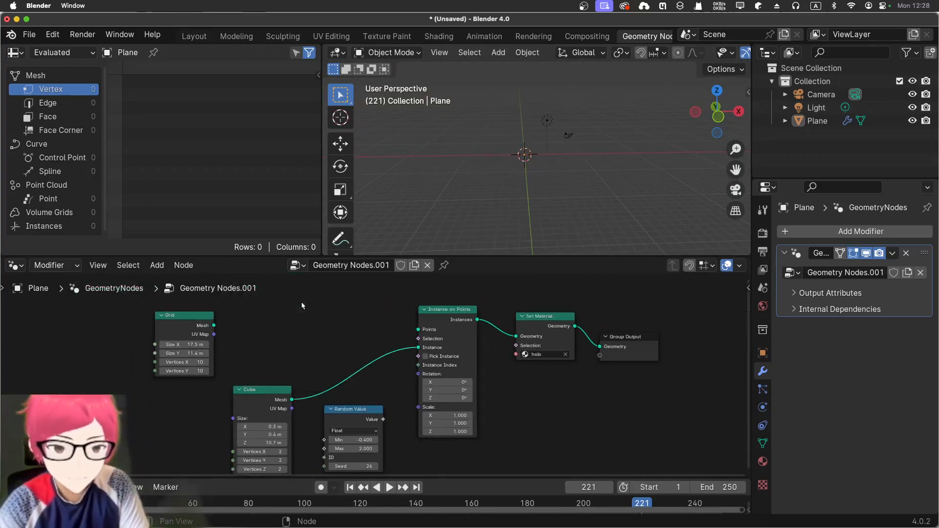
Add a UV Sphere mesh node and connect its Mesh output to the Points input of Instance on Points.
key(shift+a)
mouse_move(292, 289)
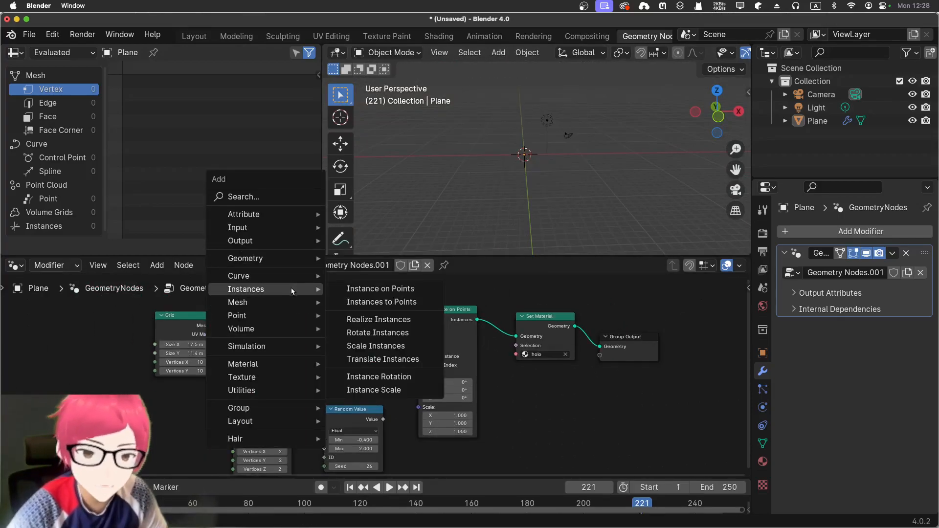
mouse_move(403, 362)
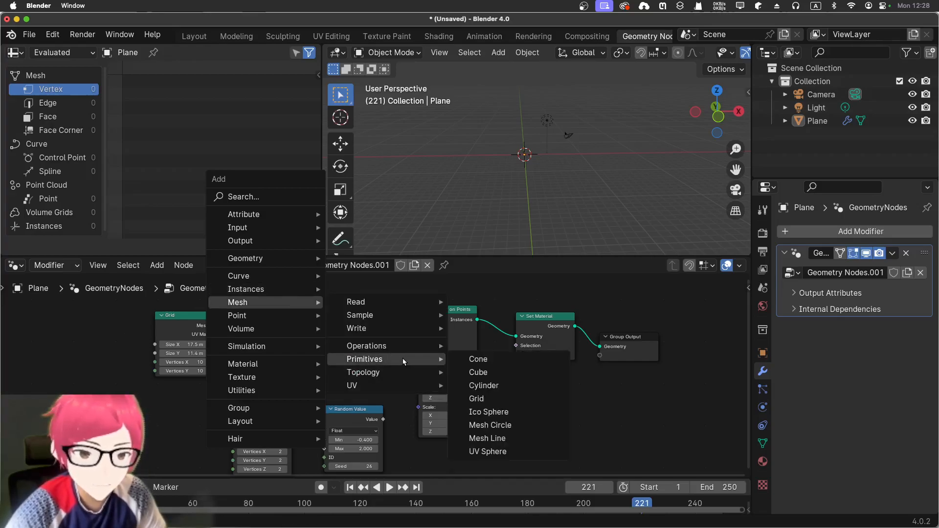
click(518, 451)
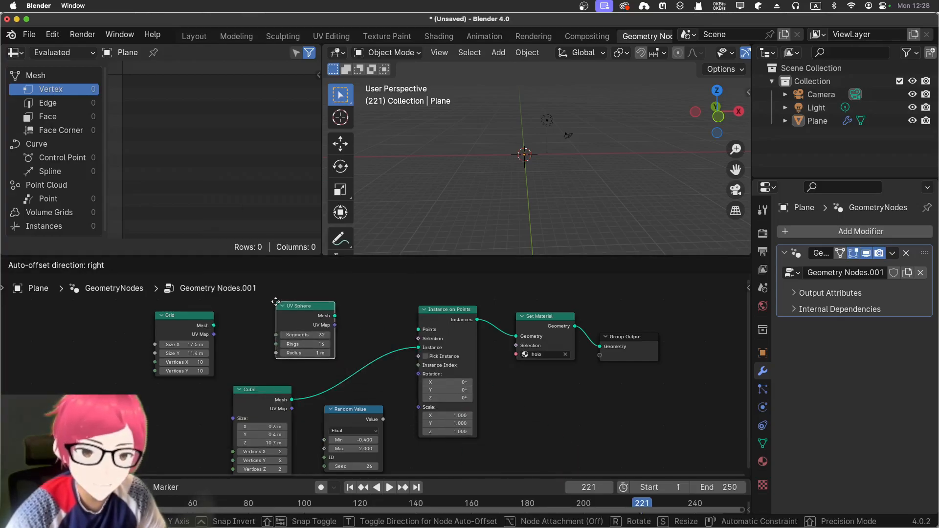
click(334, 319)
drag(416, 333, 418, 329)
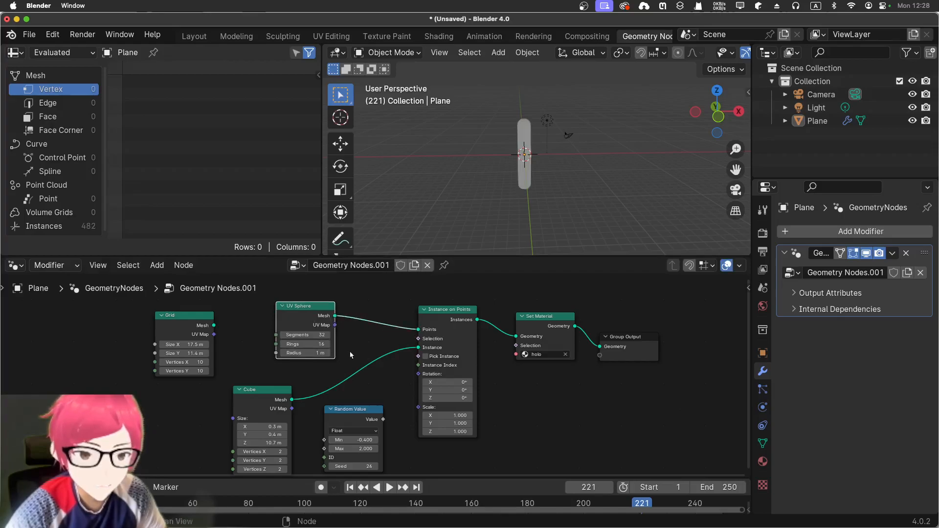
Enlarge the UV Sphere's radius to 22.3 m.
middle_drag(526, 165, 468, 199)
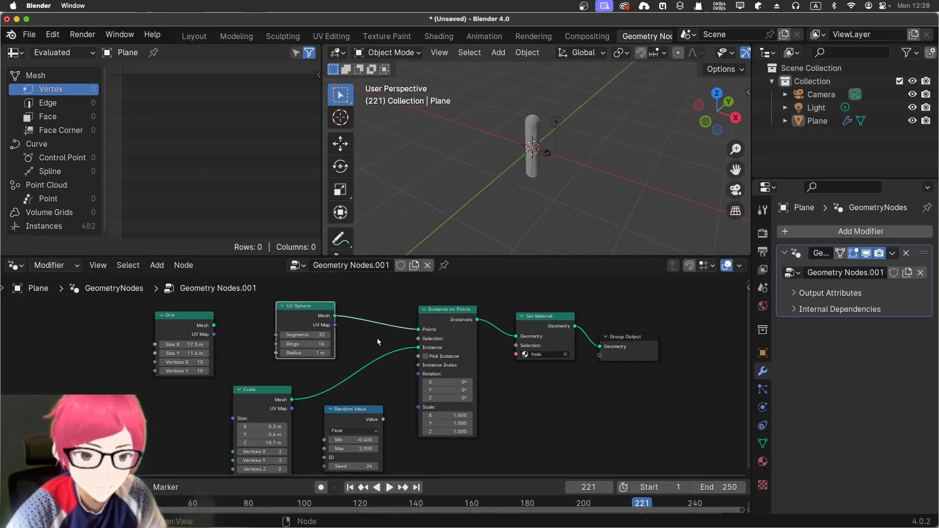
drag(303, 355, 383, 355)
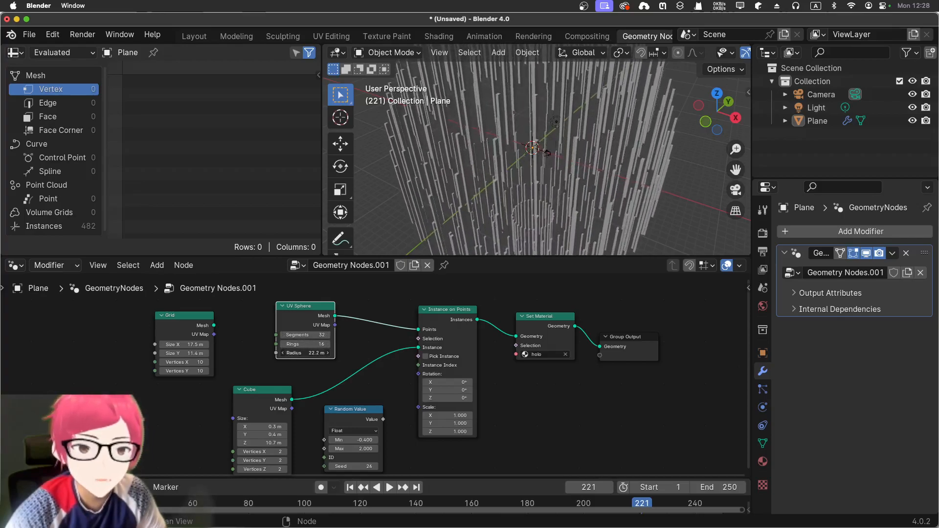
scroll(459, 189, down, 5)
middle_drag(459, 189, 526, 142)
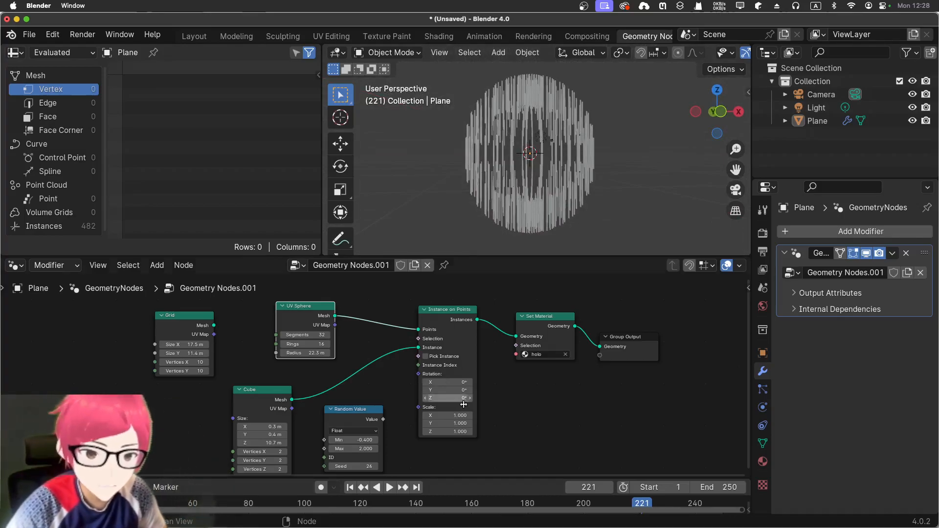
Set the instanced Cube's size to 1 m on X, Y and Z.
scroll(394, 429, down, 5)
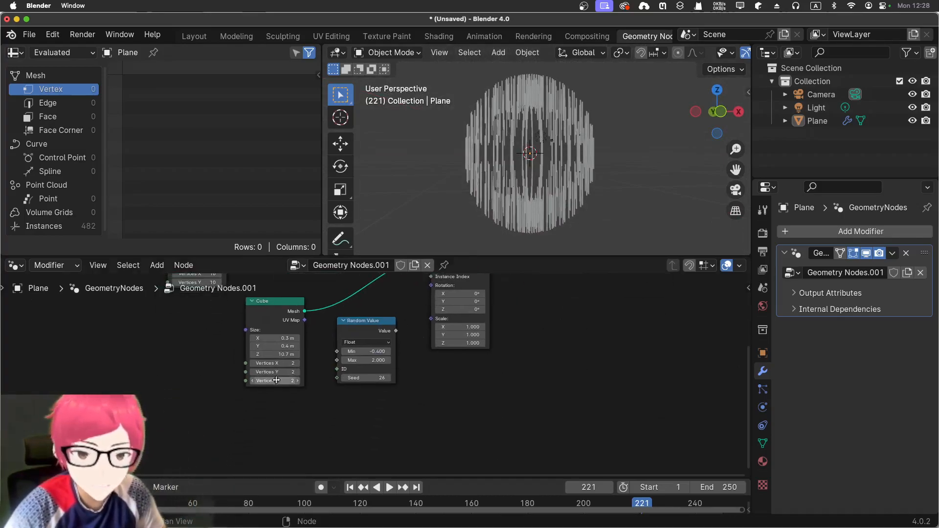
scroll(310, 344, up, 2)
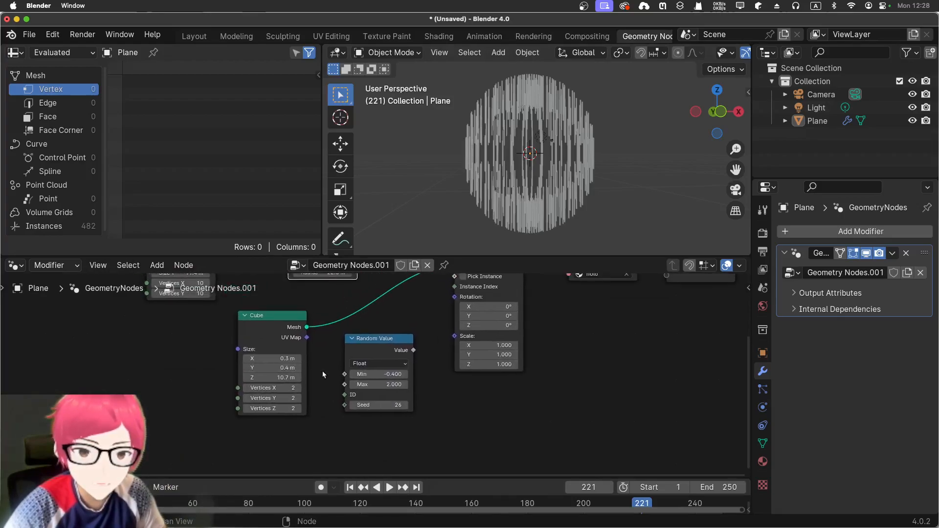
drag(272, 378, 227, 378)
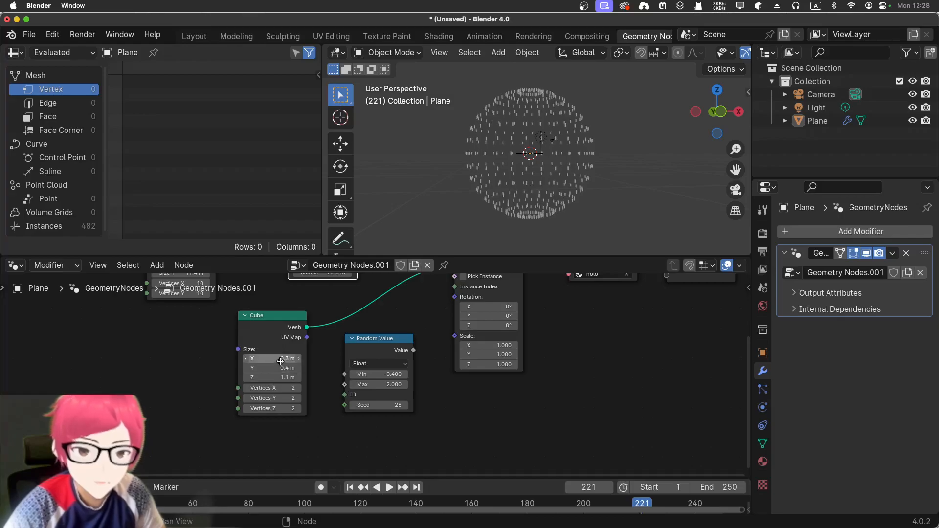
key(Return)
text(1)
key(Return)
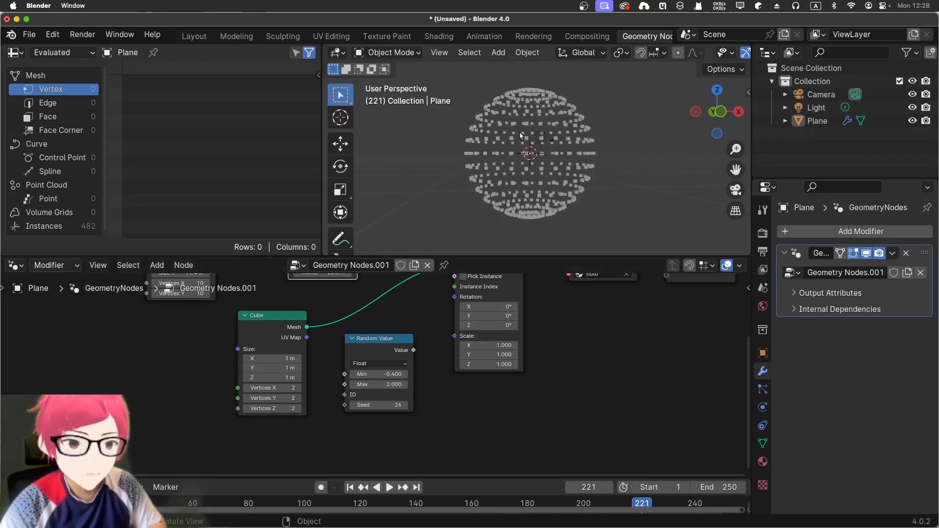
Set the UV Sphere to 23 segments, 30 rings and a 21.5 m radius.
scroll(521, 128, down, 2)
middle_drag(612, 132, 608, 153)
scroll(608, 153, up, 4)
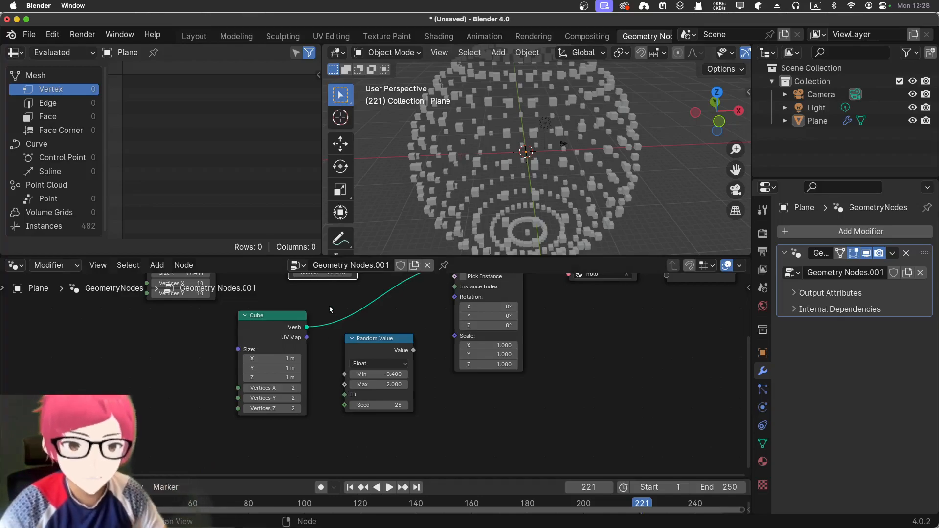
middle_drag(330, 309, 312, 409)
scroll(315, 384, up, 5)
middle_drag(389, 360, 398, 385)
drag(269, 365, 332, 365)
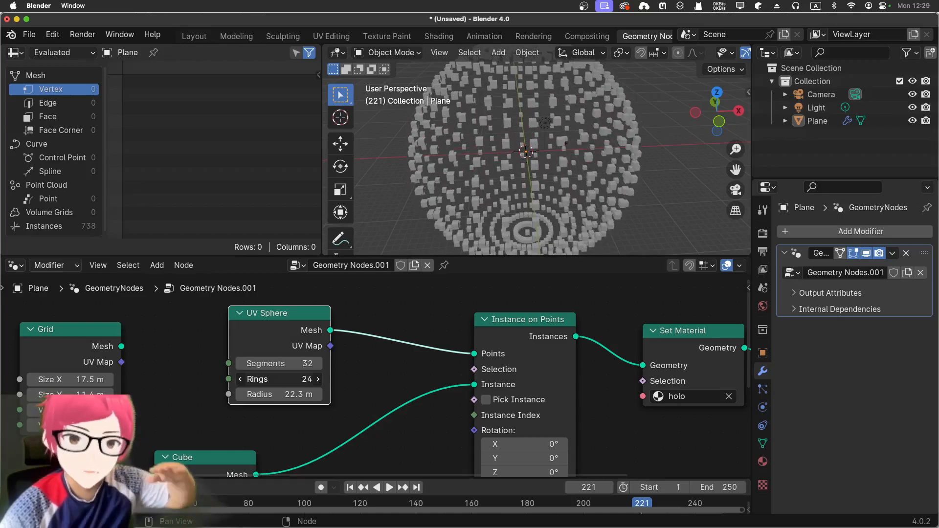
drag(286, 395, 301, 395)
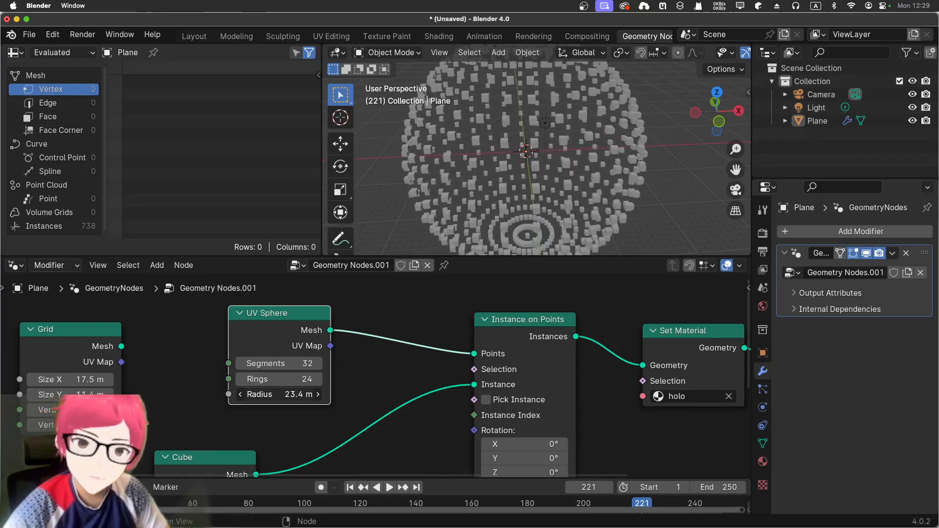
drag(301, 395, 246, 363)
Add a Cone mesh primitive node and feed its Mesh output into the Instance input of Instance on Points, replacing the Cube.
middle_drag(402, 367, 339, 325)
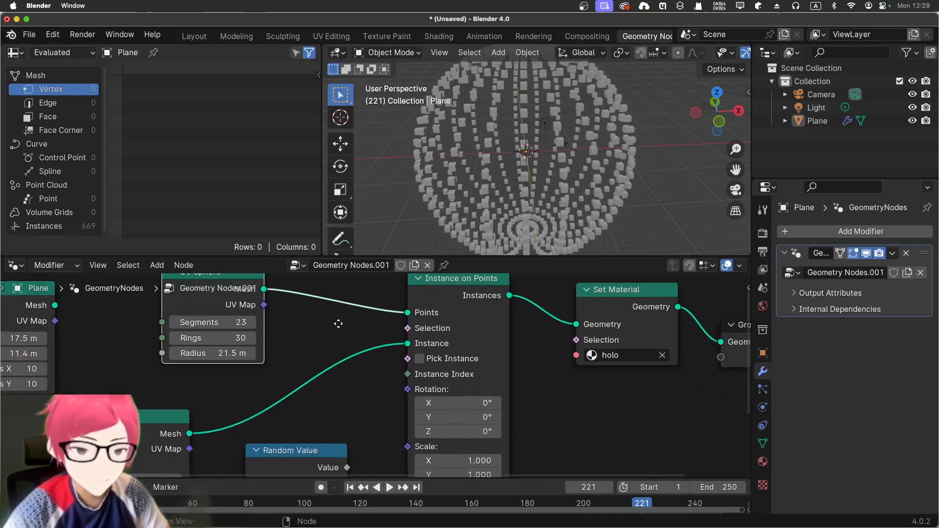
middle_drag(350, 392, 398, 293)
middle_drag(339, 373, 313, 417)
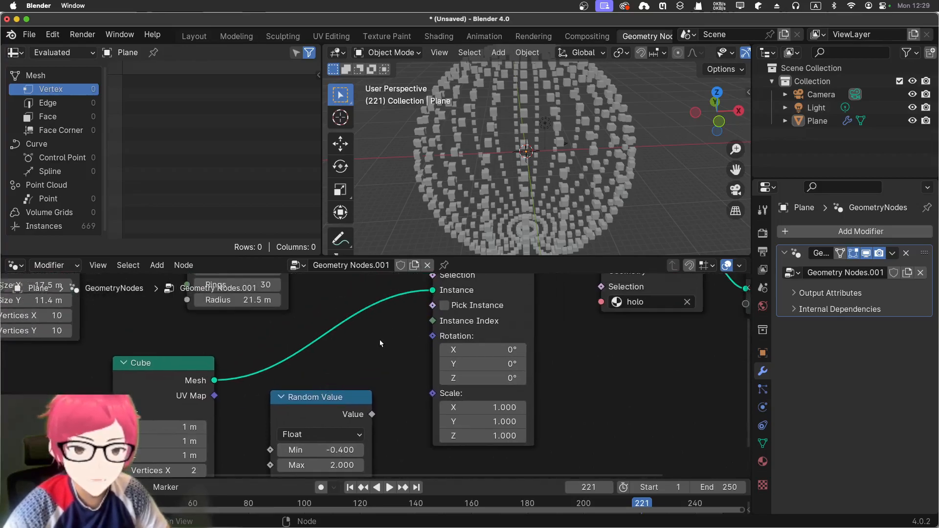
key(shift+a)
mouse_move(343, 248)
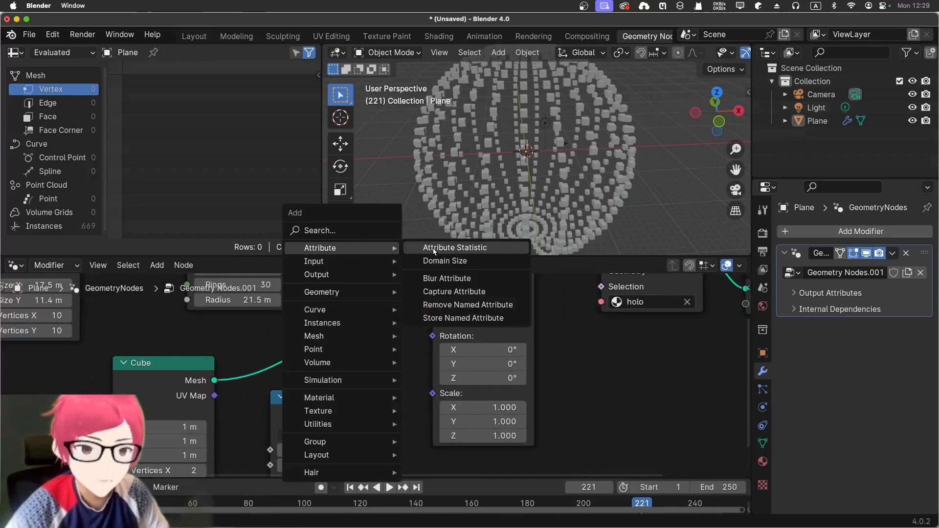
mouse_move(360, 338)
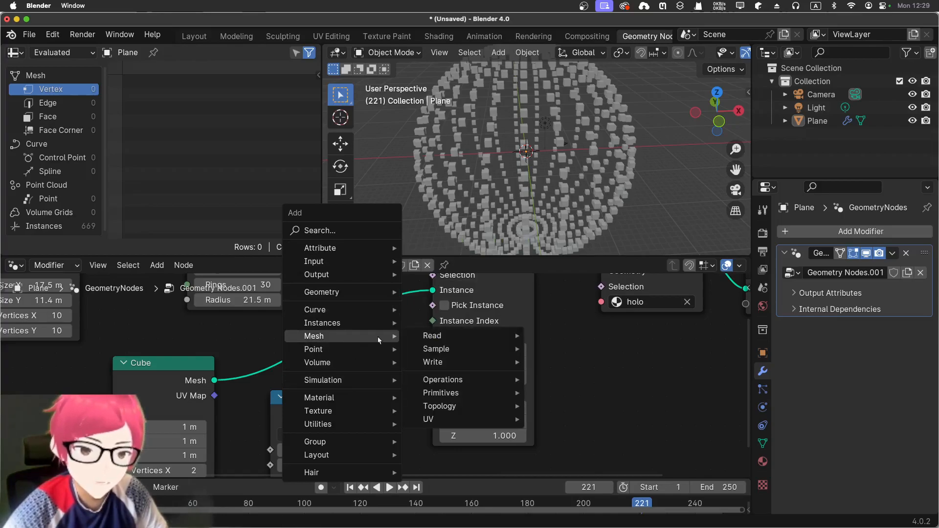
mouse_move(478, 393)
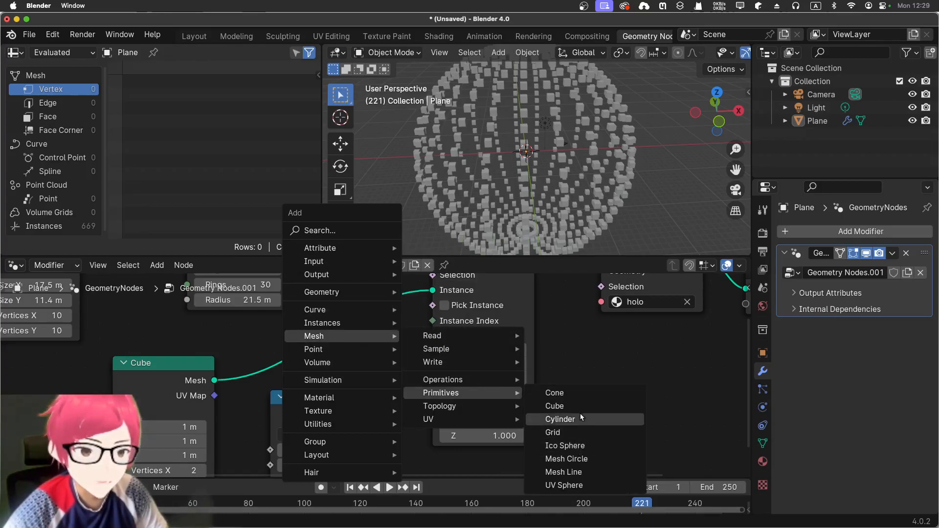
click(563, 393)
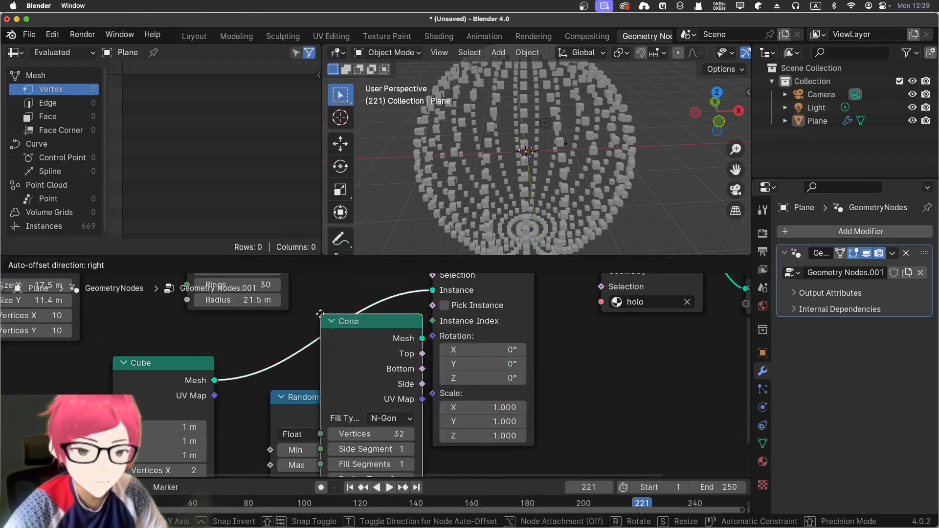
click(430, 345)
middle_drag(390, 171, 527, 149)
Set the Cone to 10 vertices, a bottom radius of 0.4 m and a depth of 3 m.
drag(358, 345, 358, 301)
double_click(367, 390)
text(3)
key(Return)
drag(367, 390, 394, 390)
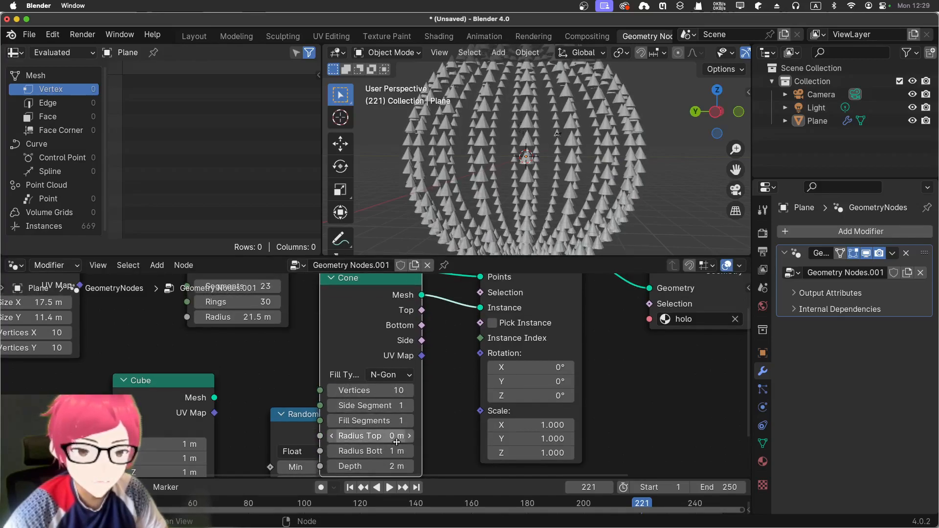
drag(367, 438, 341, 451)
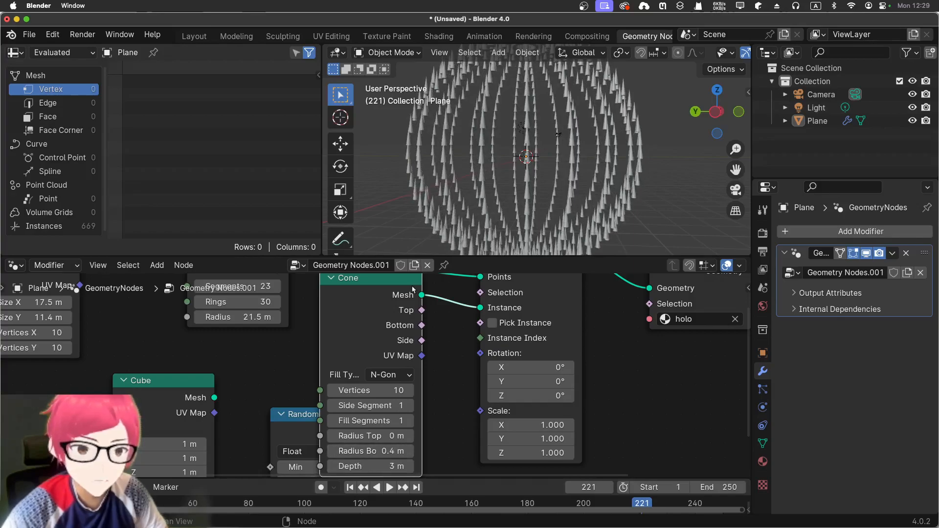
middle_drag(497, 141, 457, 215)
scroll(499, 140, down, 5)
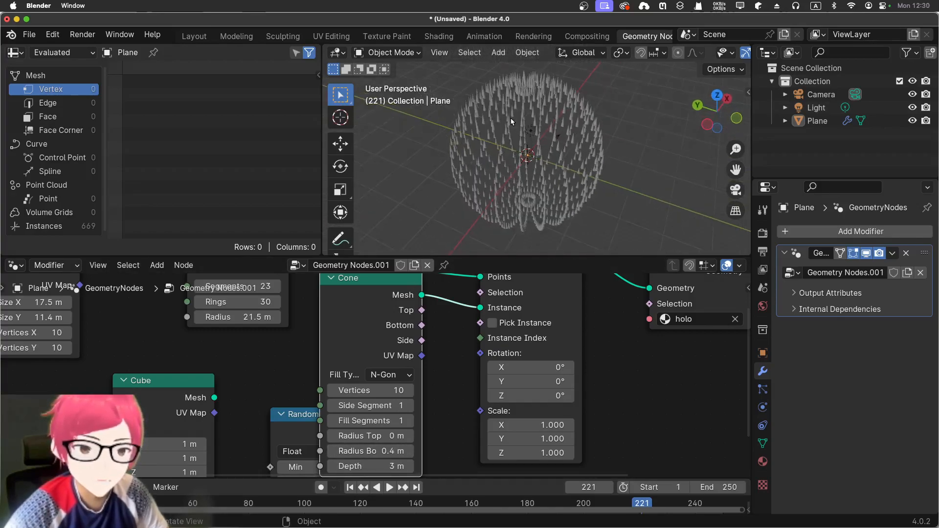
click(498, 142)
middle_drag(216, 366, 246, 445)
middle_drag(196, 386, 194, 387)
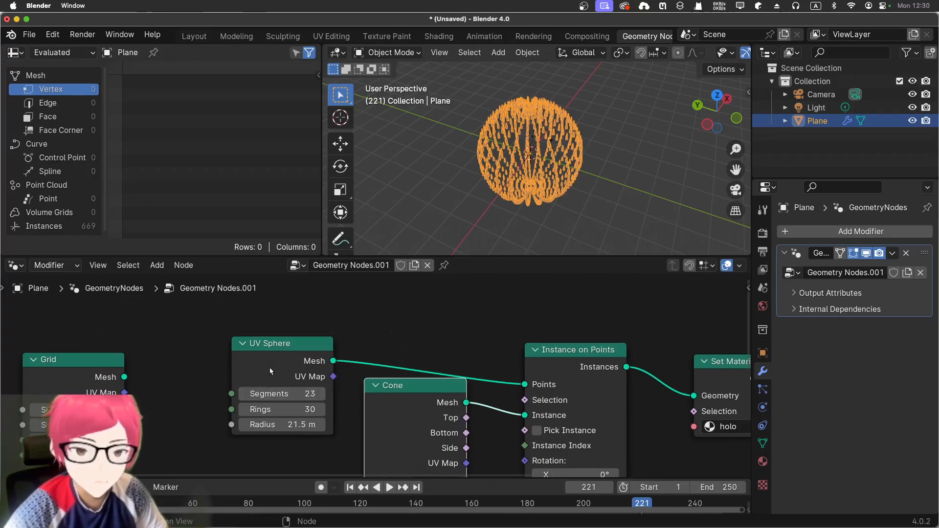
click(277, 345)
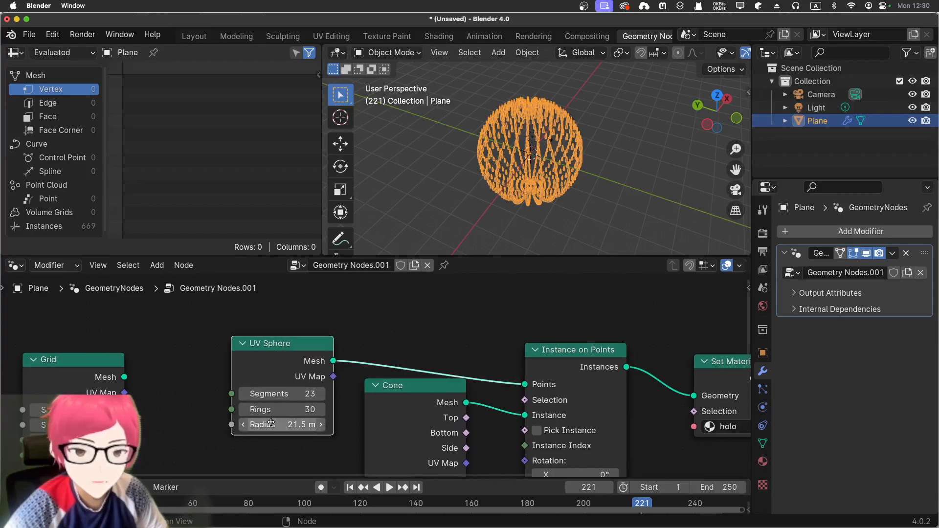
click(442, 229)
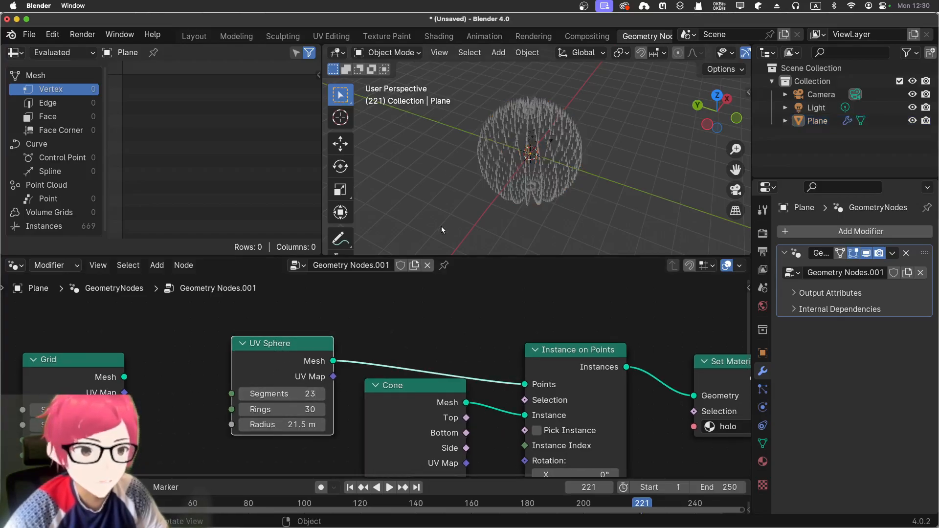
Select the Plane object and, in the Layout workspace, stretch it along the global Z axis into a tall ellipsoid.
click(828, 121)
click(189, 40)
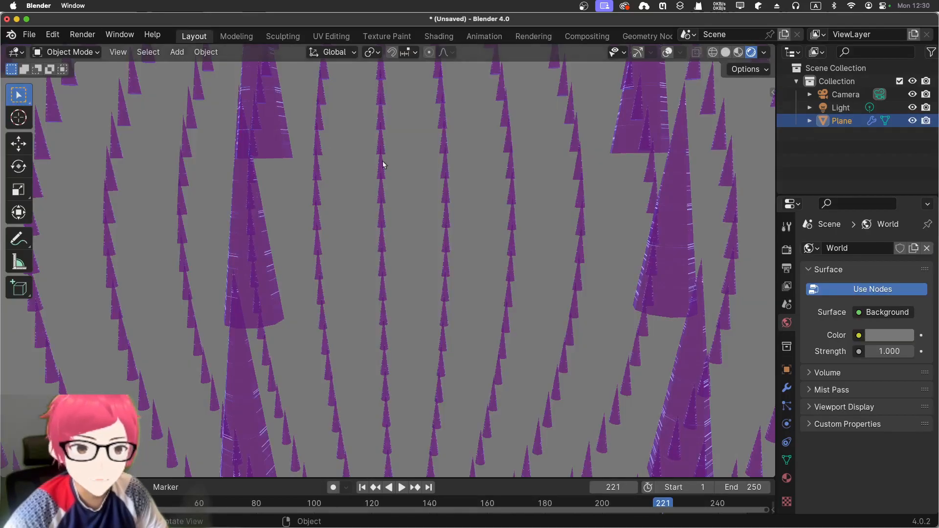
scroll(382, 161, down, 6)
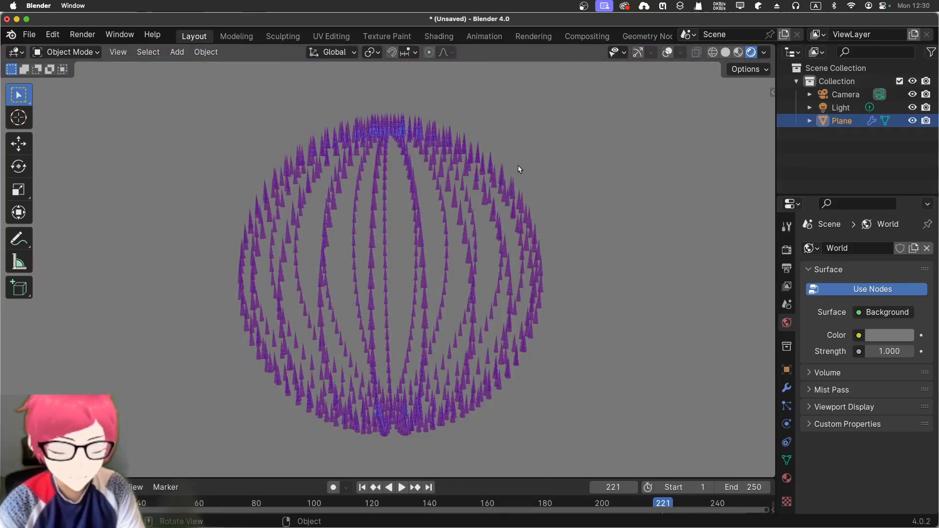
key(s)
key(z)
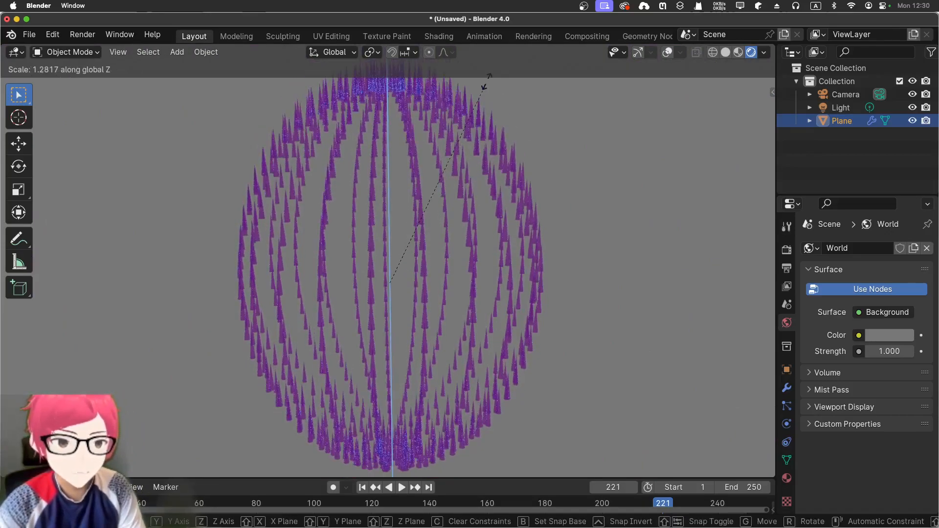
click(491, 433)
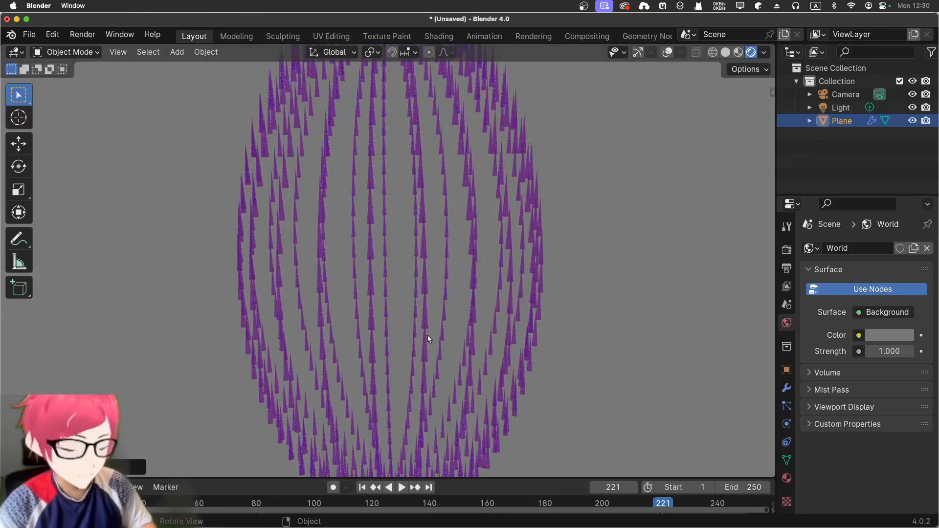
Rotate the stretched object 90 degrees in the front view so that it lies horizontally.
key(KP_1)
text(r)
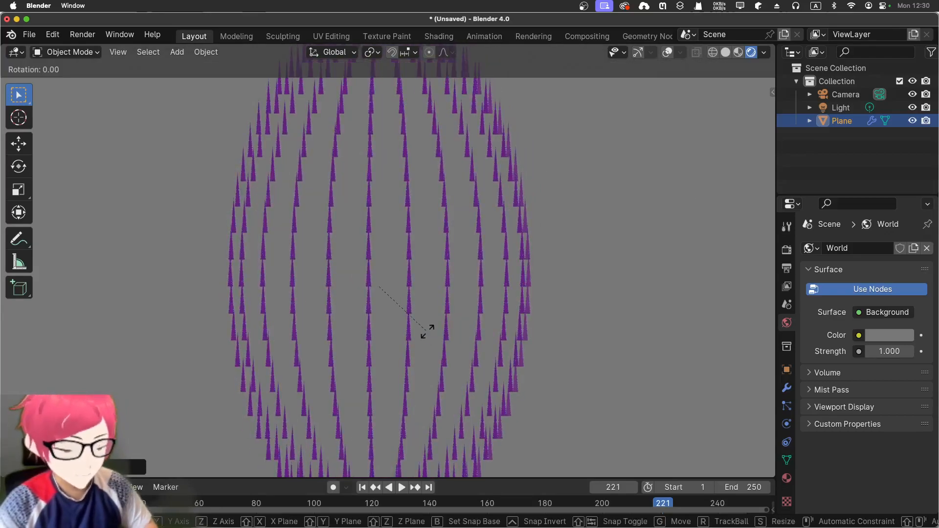
text(90)
key(Return)
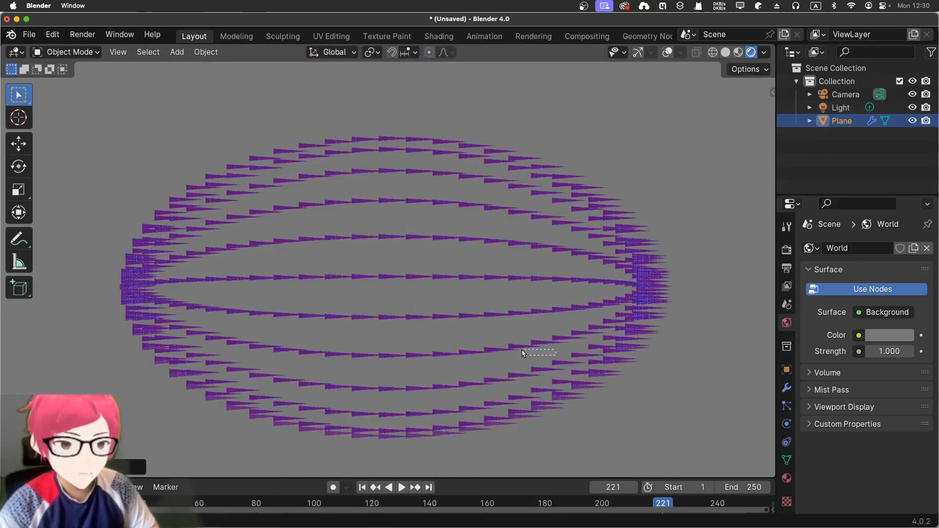
Deselect the object and play the animation to examine the holo cones from inside the ellipsoid, then stop playback.
drag(522, 350, 518, 351)
scroll(553, 347, down, 1)
middle_drag(659, 351, 389, 353)
scroll(422, 347, down, 2)
scroll(425, 343, up, 3)
scroll(427, 324, up, 3)
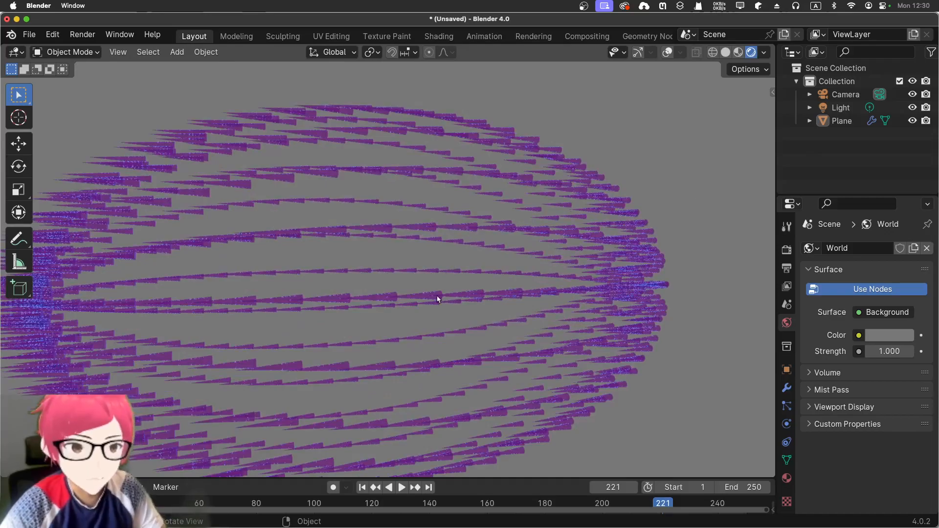
key(space)
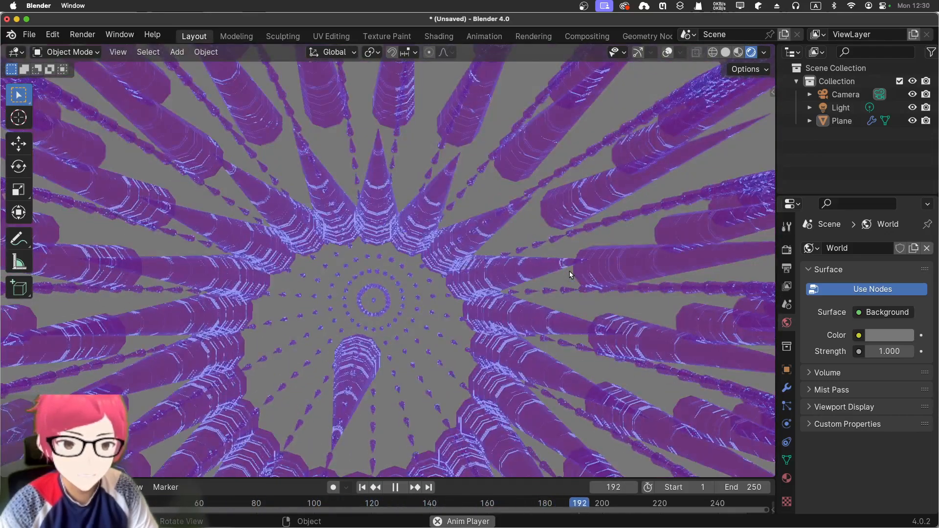
key(space)
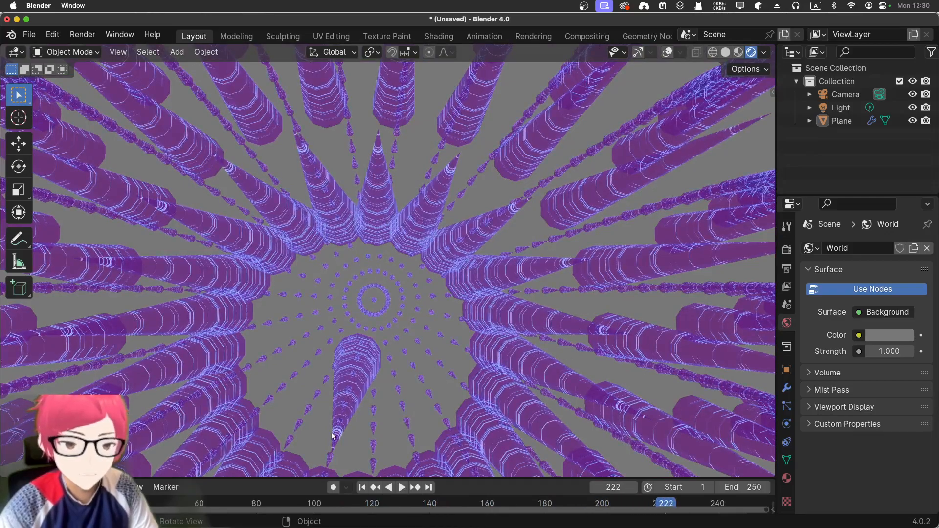
Return to the first frame and replay the animation while looking along the ellipsoid's long axis.
click(362, 487)
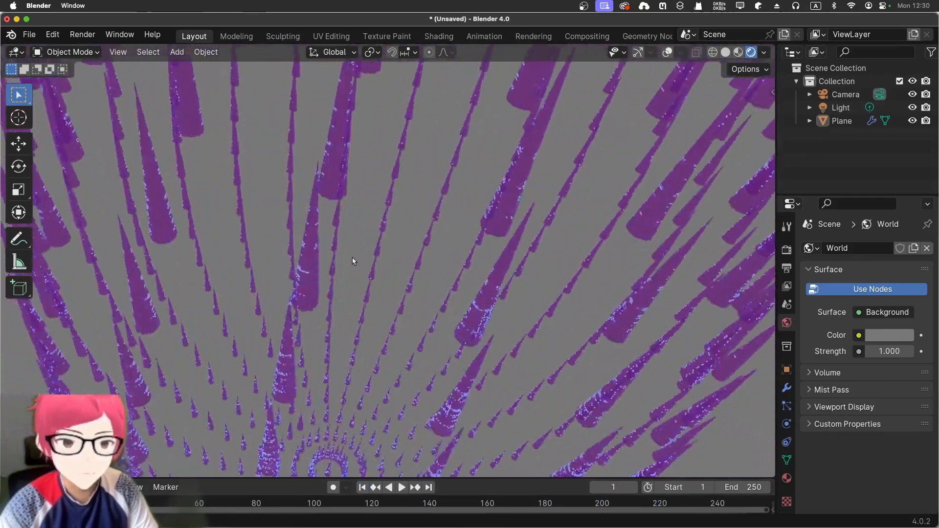
key(space)
scroll(353, 259, down, 3)
middle_drag(352, 259, 336, 332)
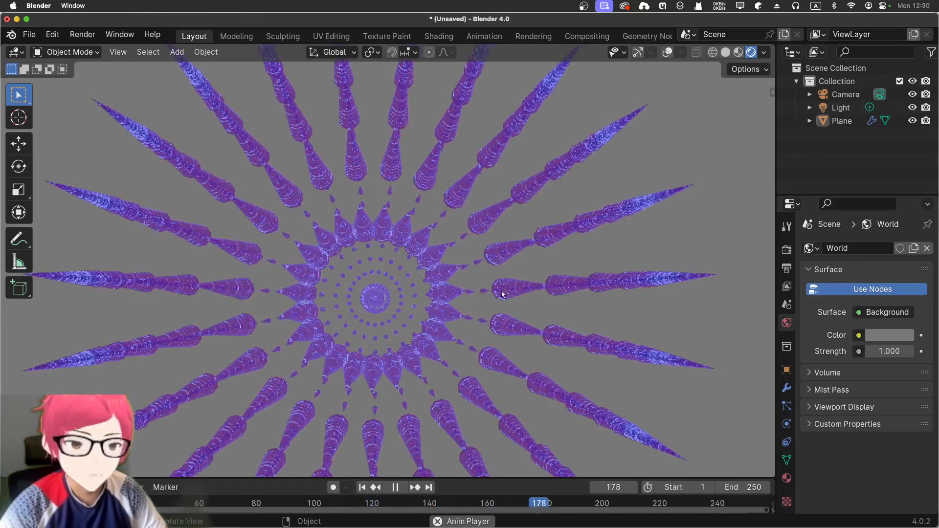
Set the world background color to bright green with hue 0.326, saturation 0.943 and value 1.000.
click(885, 335)
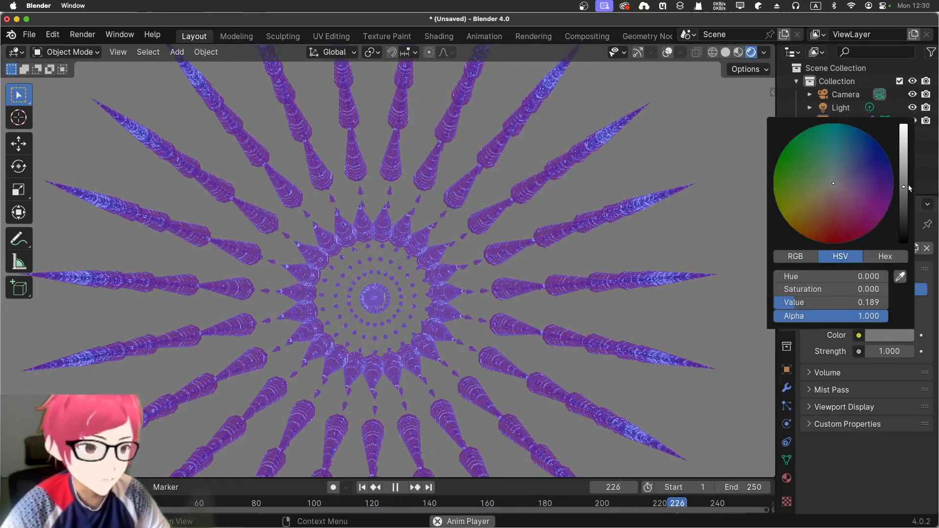
mouse_move(903, 184)
mouse_down()
mouse_move(903, 215)
mouse_move(903, 188)
mouse_move(879, 222)
mouse_move(822, 242)
mouse_move(788, 198)
mouse_move(793, 165)
mouse_up()
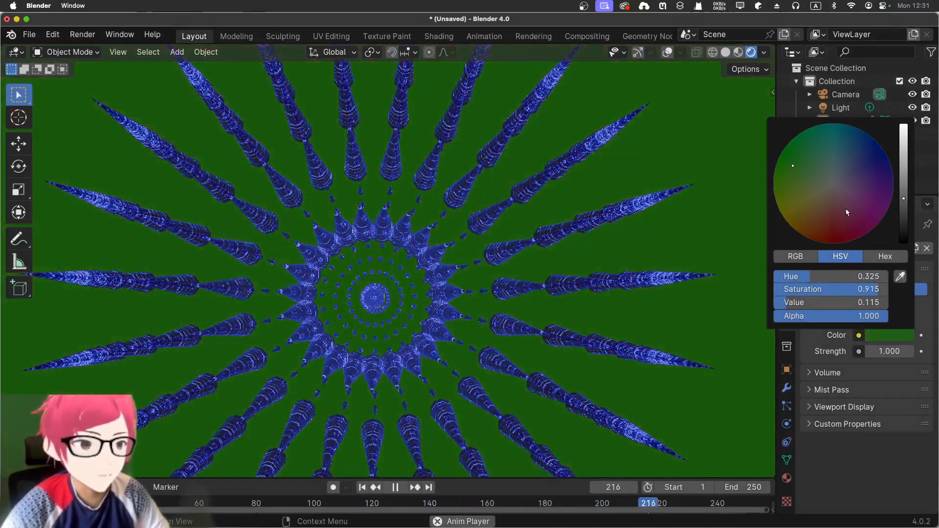
drag(903, 198, 903, 125)
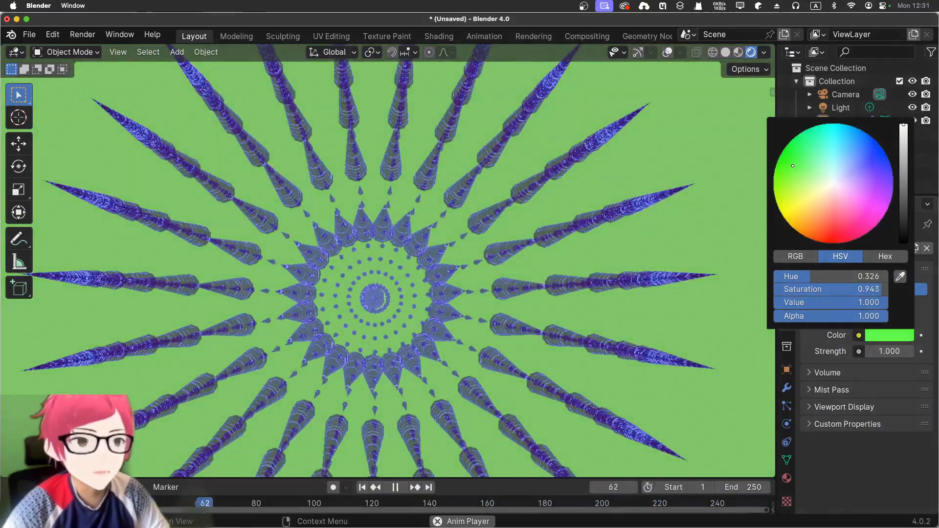